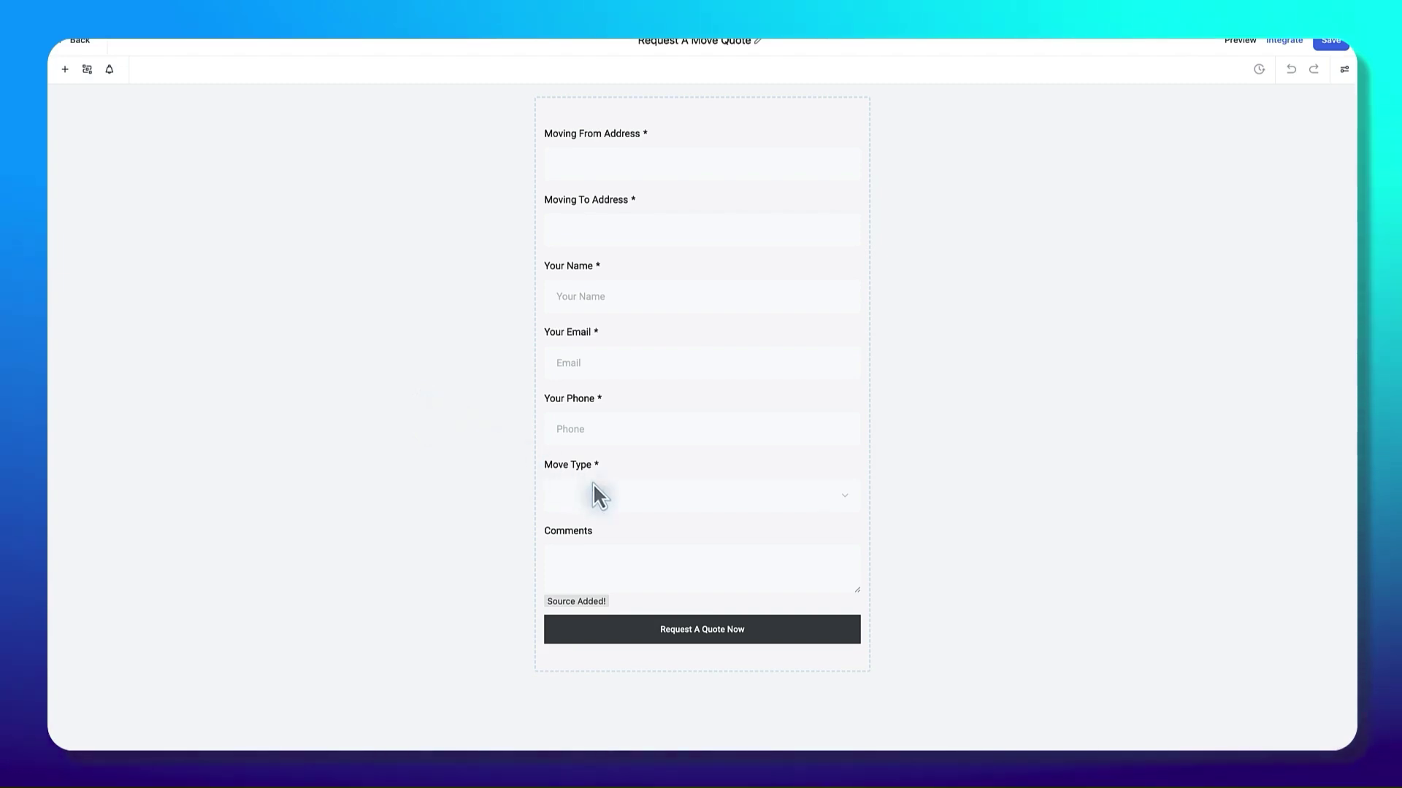
Step: Inspect the settings of the Move Type, Comments, Source and Moving From Address fields
click(612, 493)
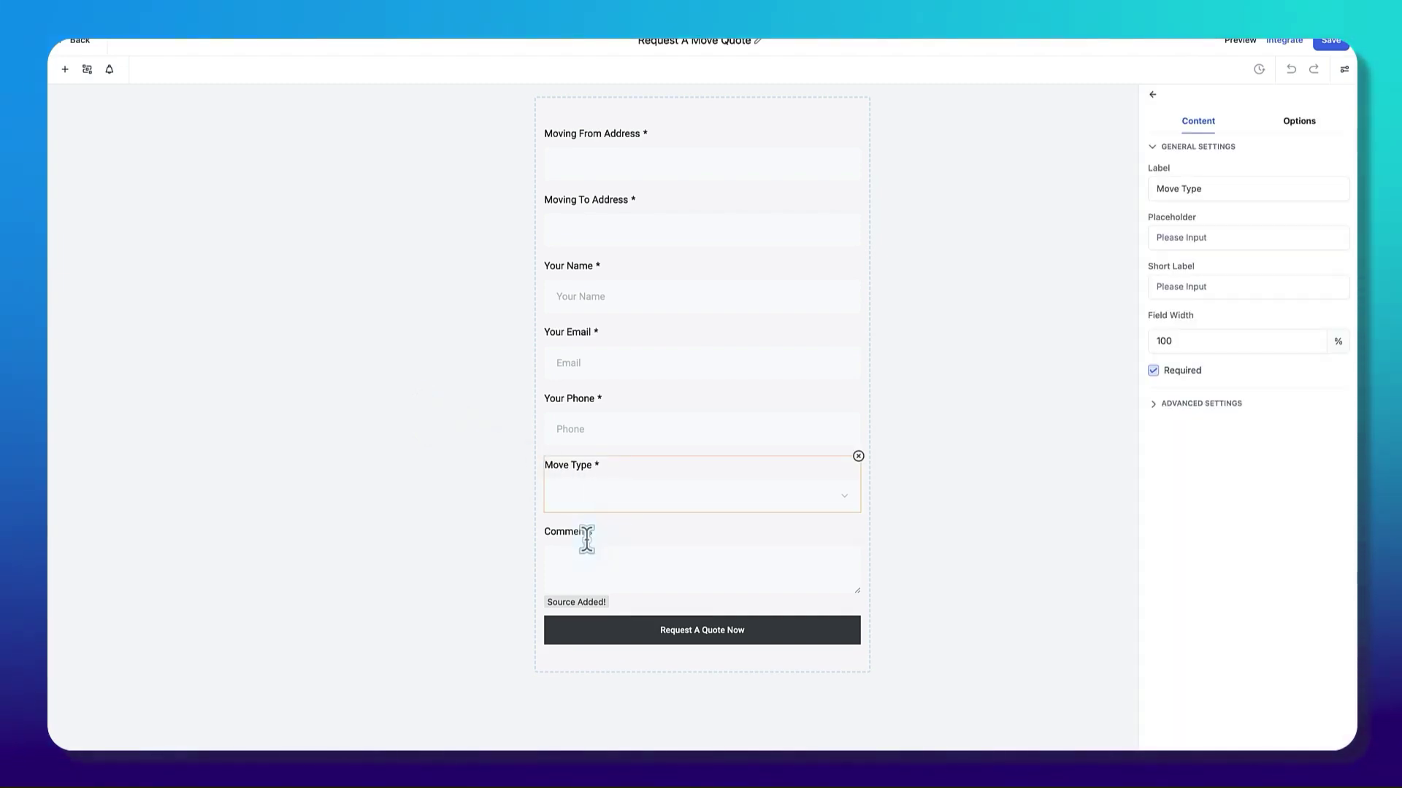
click(573, 566)
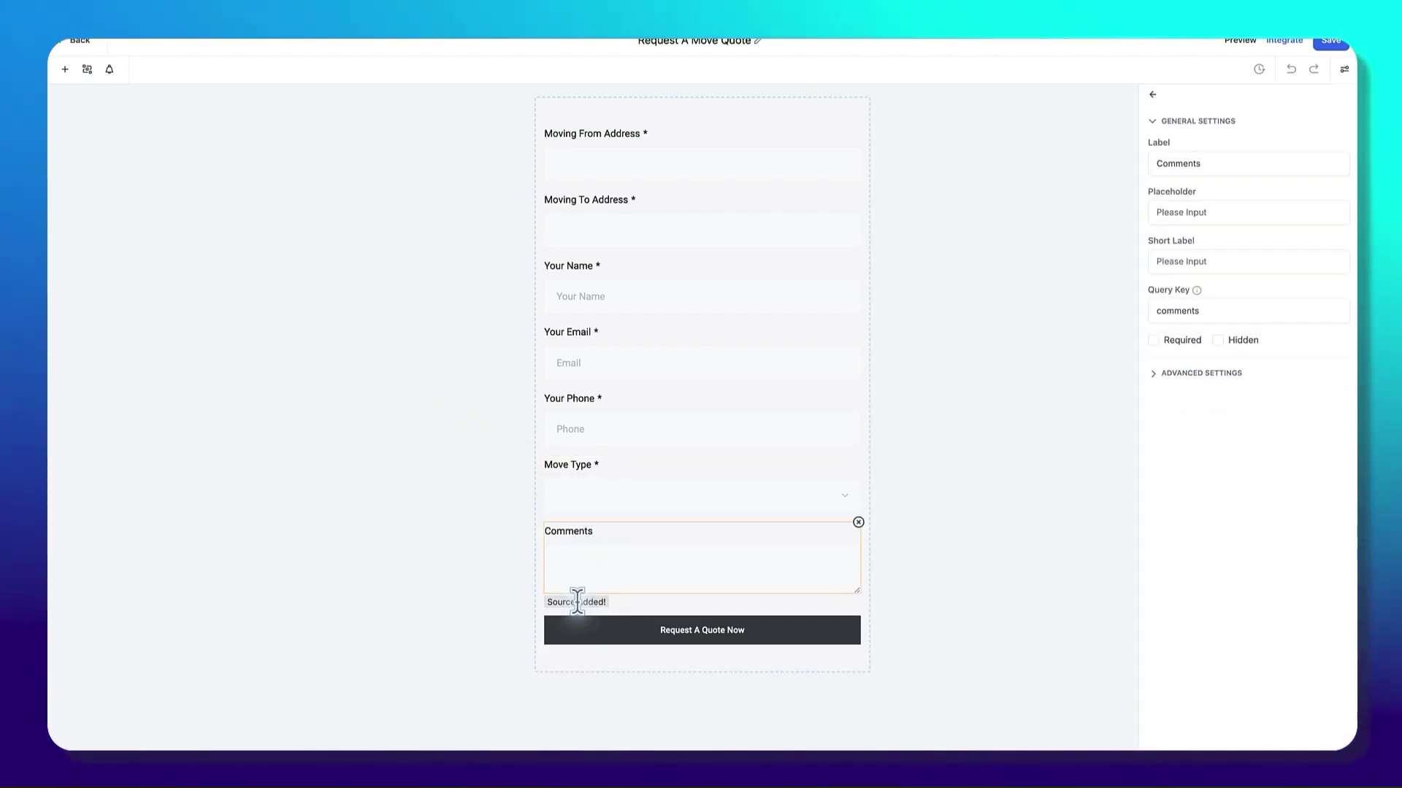
click(577, 601)
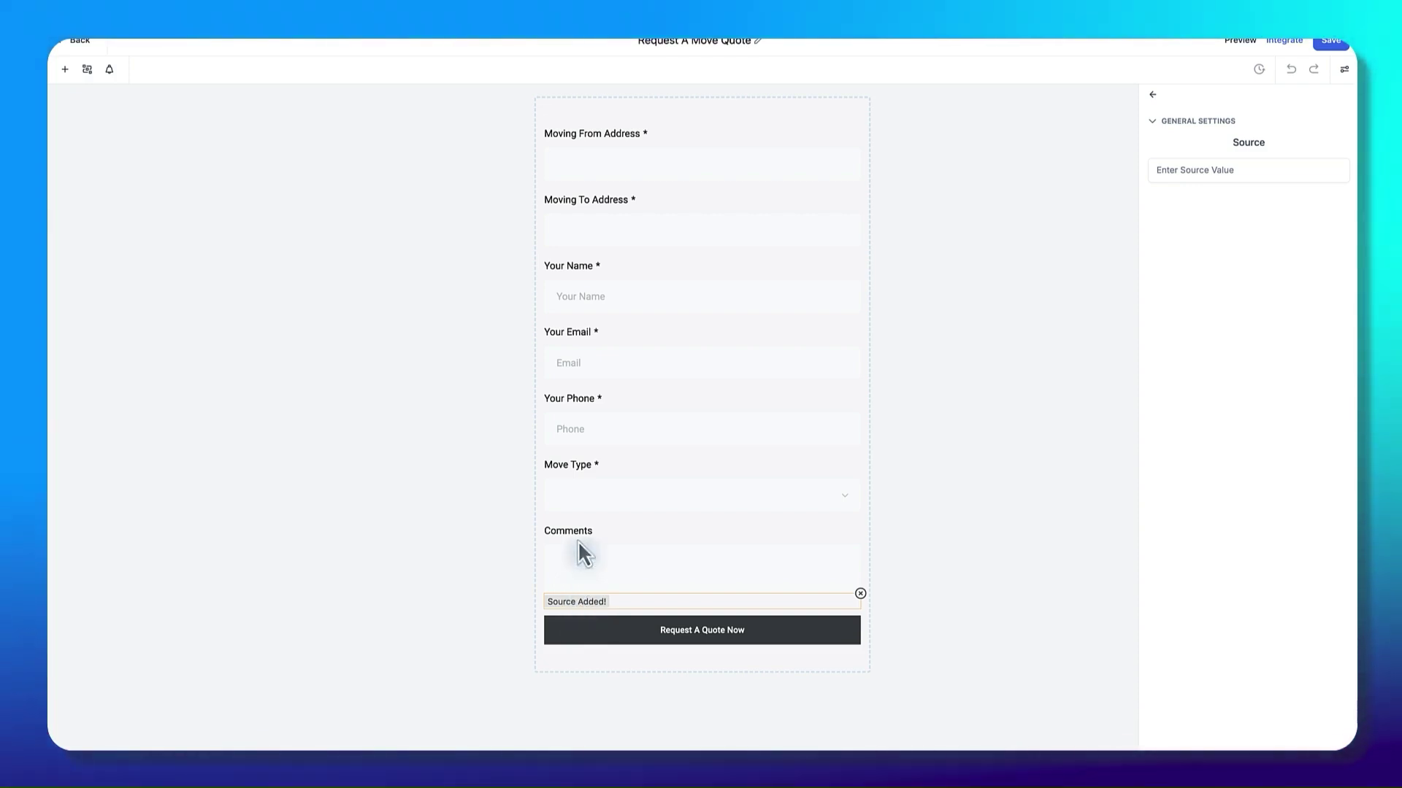
click(566, 158)
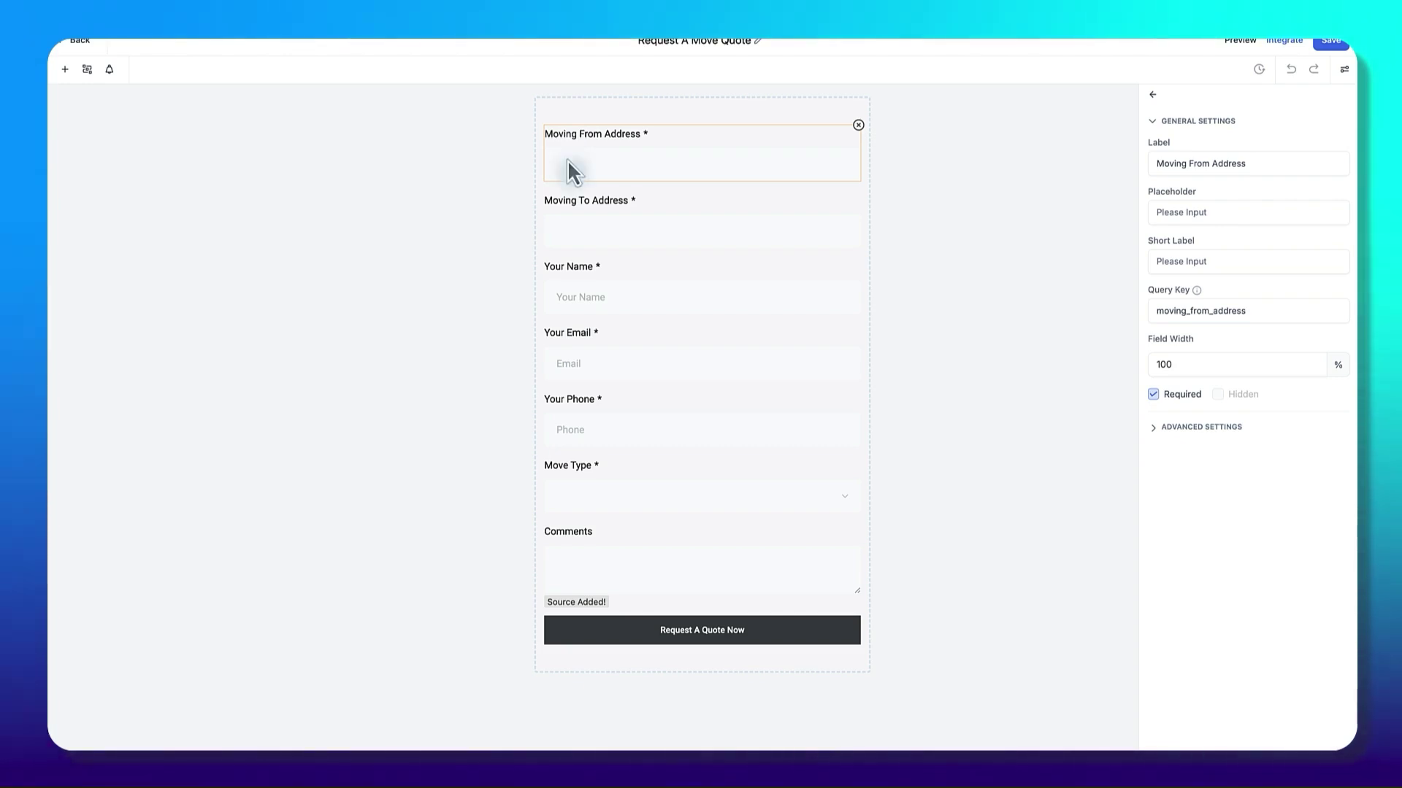
Step: Reselect the Move Type field to bring its settings back into the panel
click(643, 504)
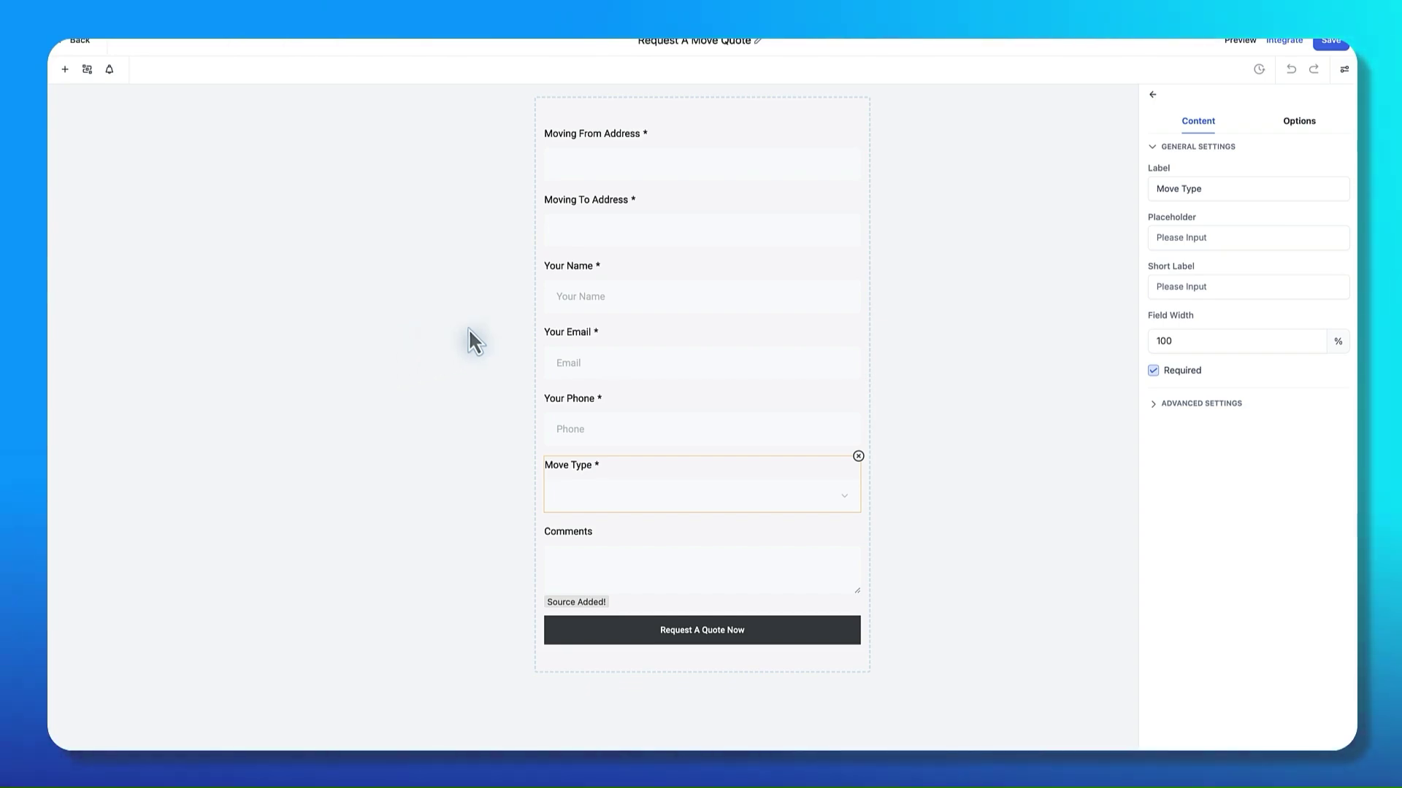
Step: Check Move Type's answer choices and the Your Name and Your Email settings, then open Integrate Form
click(1299, 122)
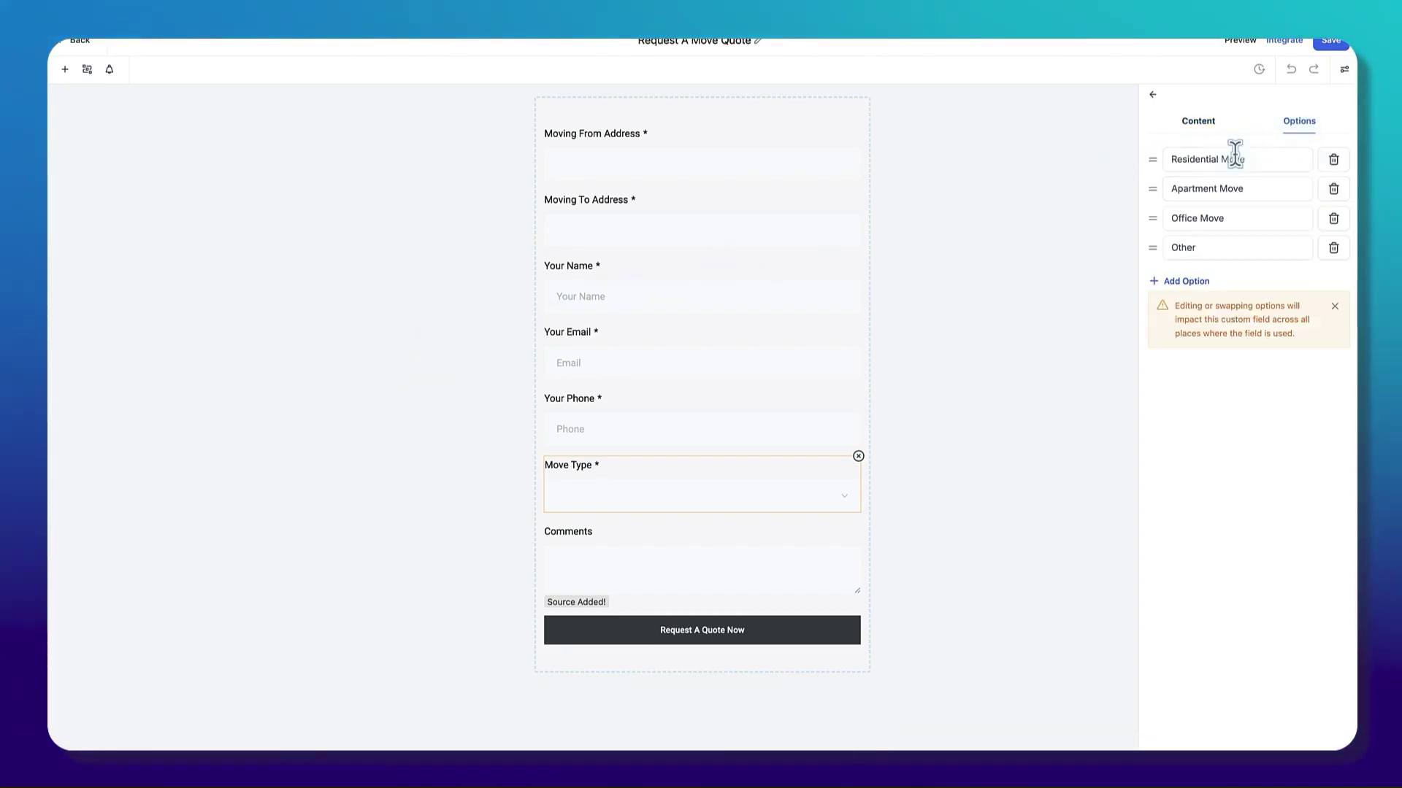
click(1195, 125)
click(602, 266)
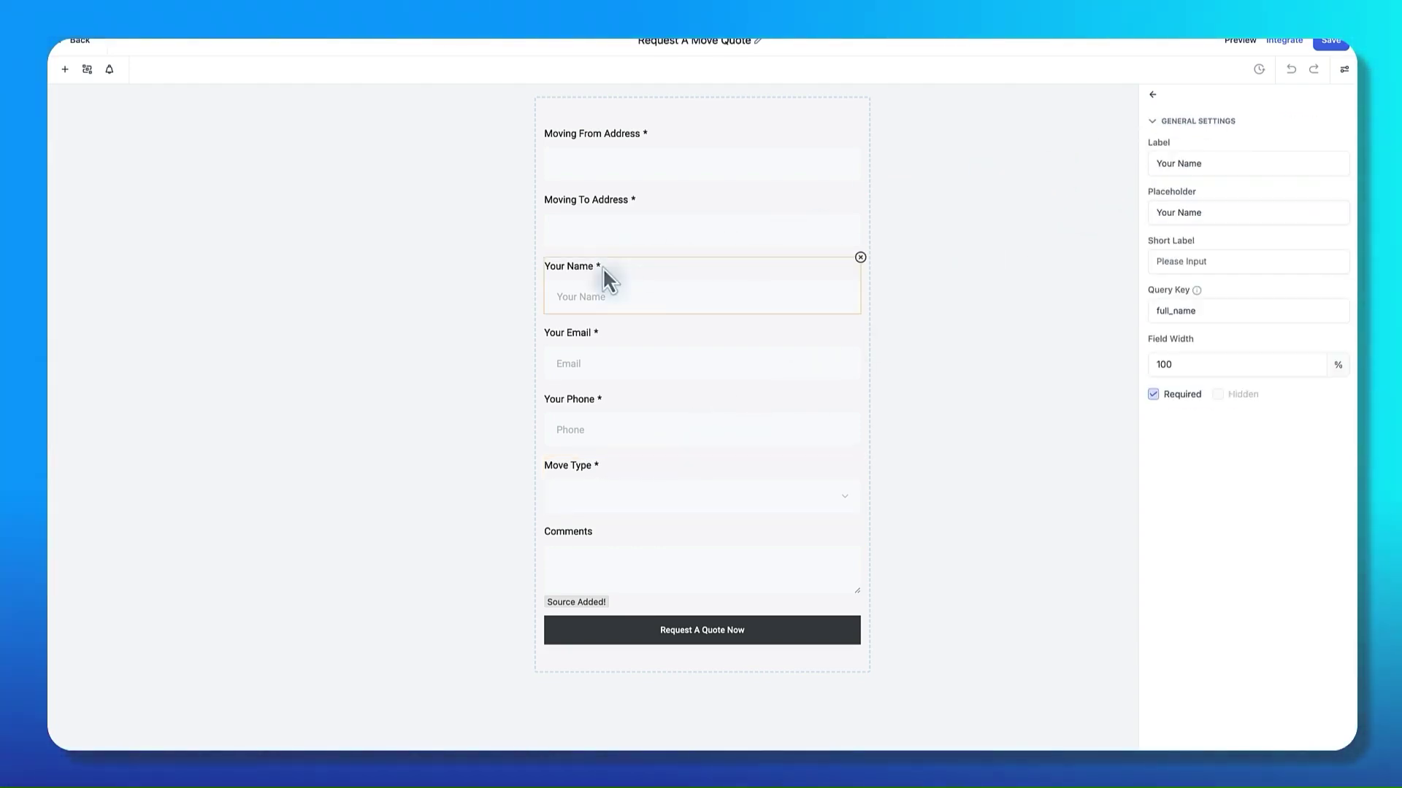
click(697, 349)
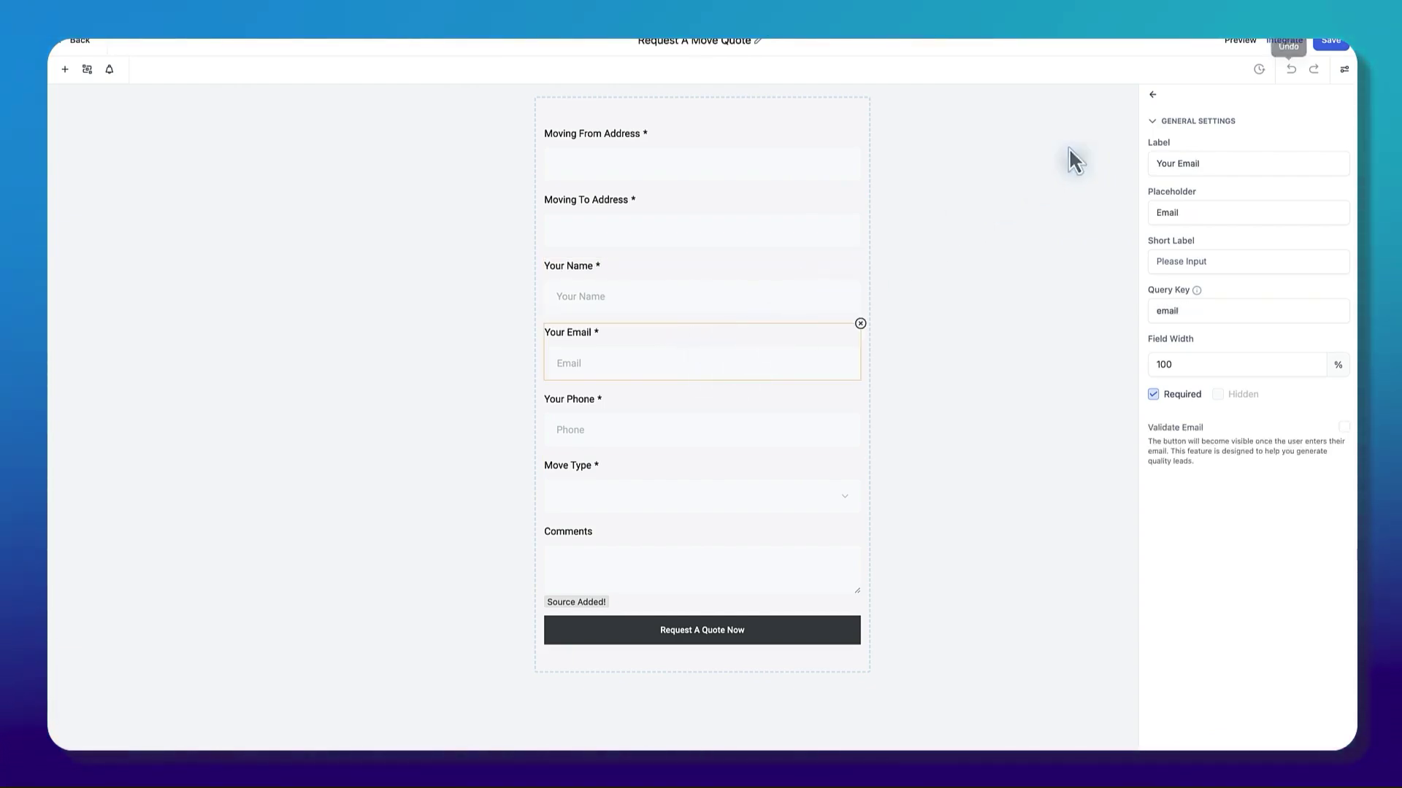
click(1282, 40)
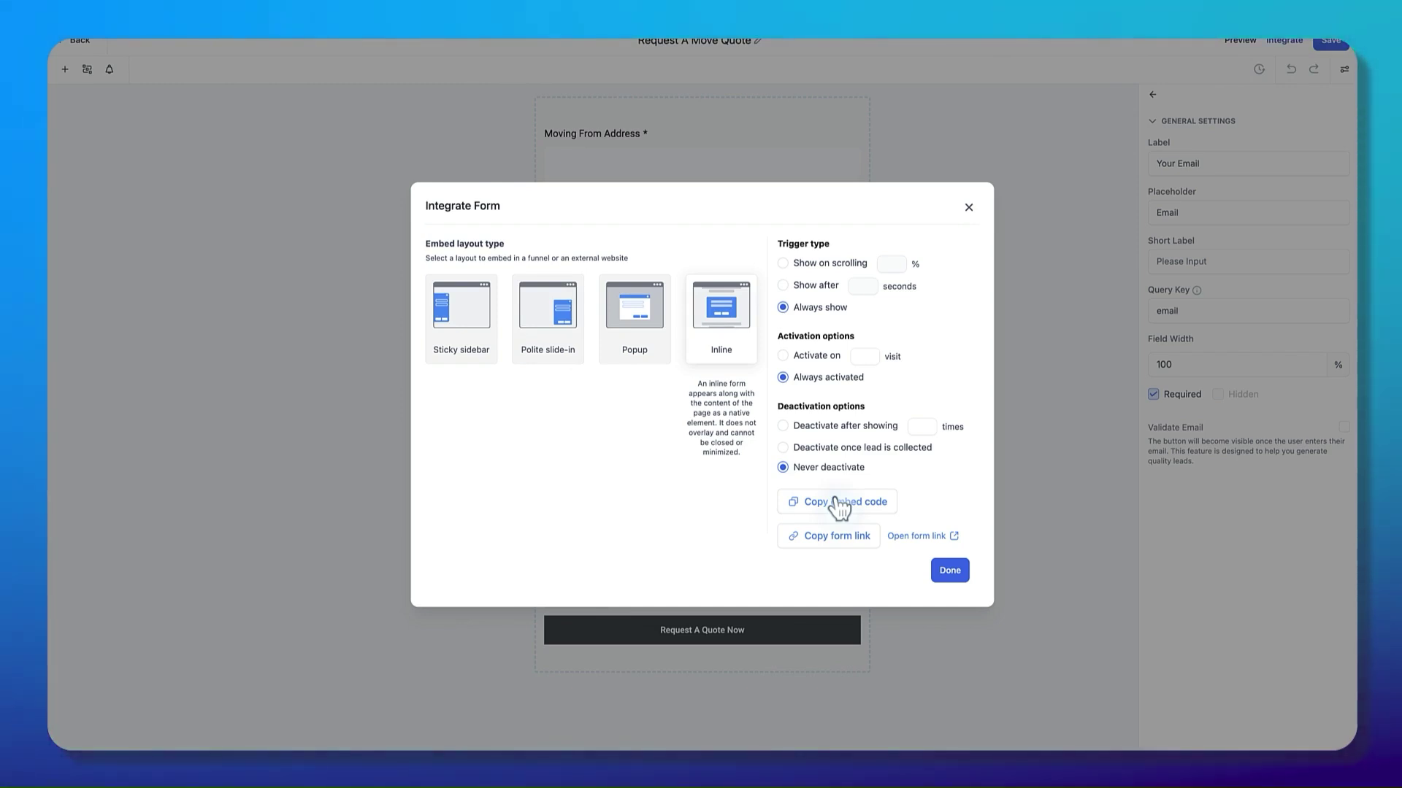
Step: Close the Integrate Form dialog and go back to the Forms list
click(968, 209)
click(78, 44)
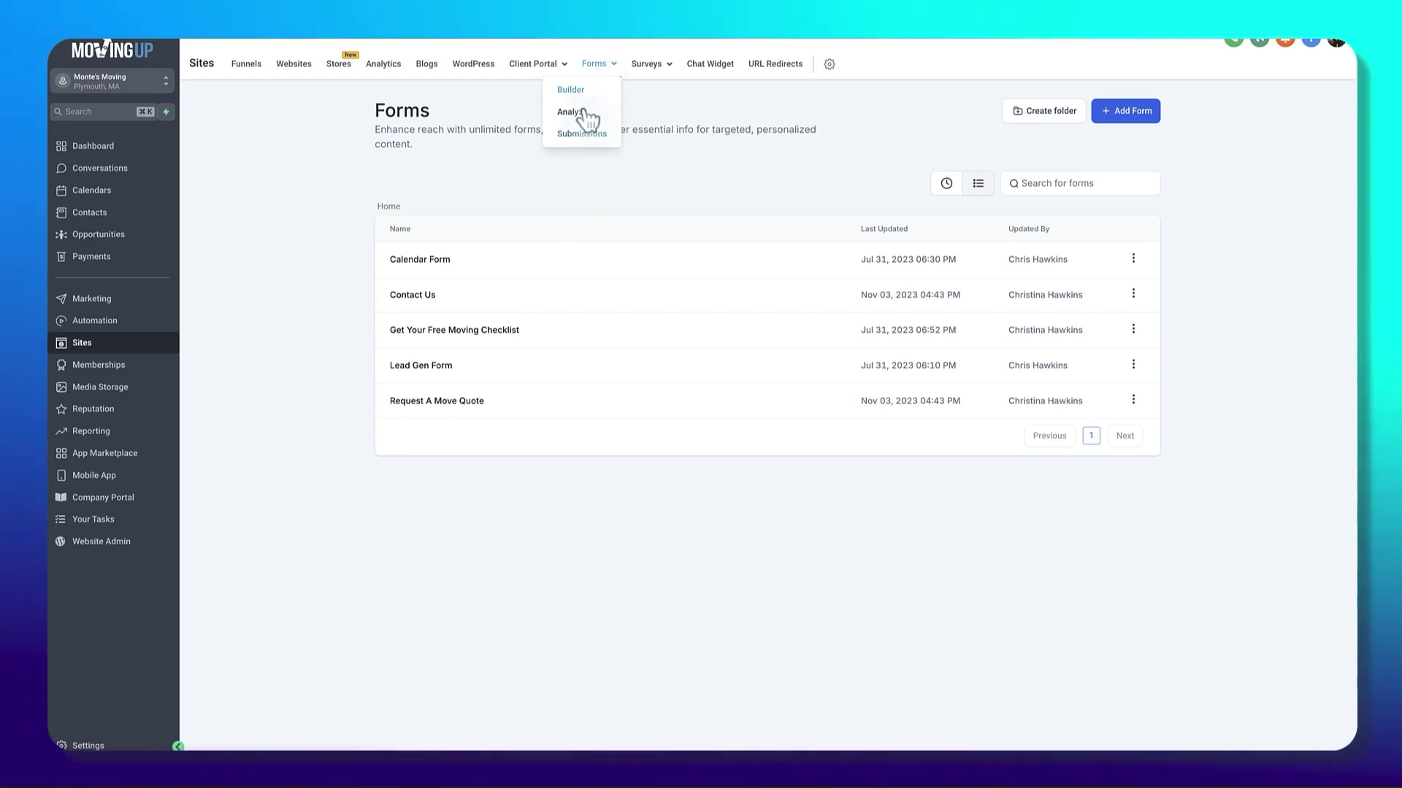
Step: Filter form submissions to Request A Move Quote and open the date-range picker
click(582, 134)
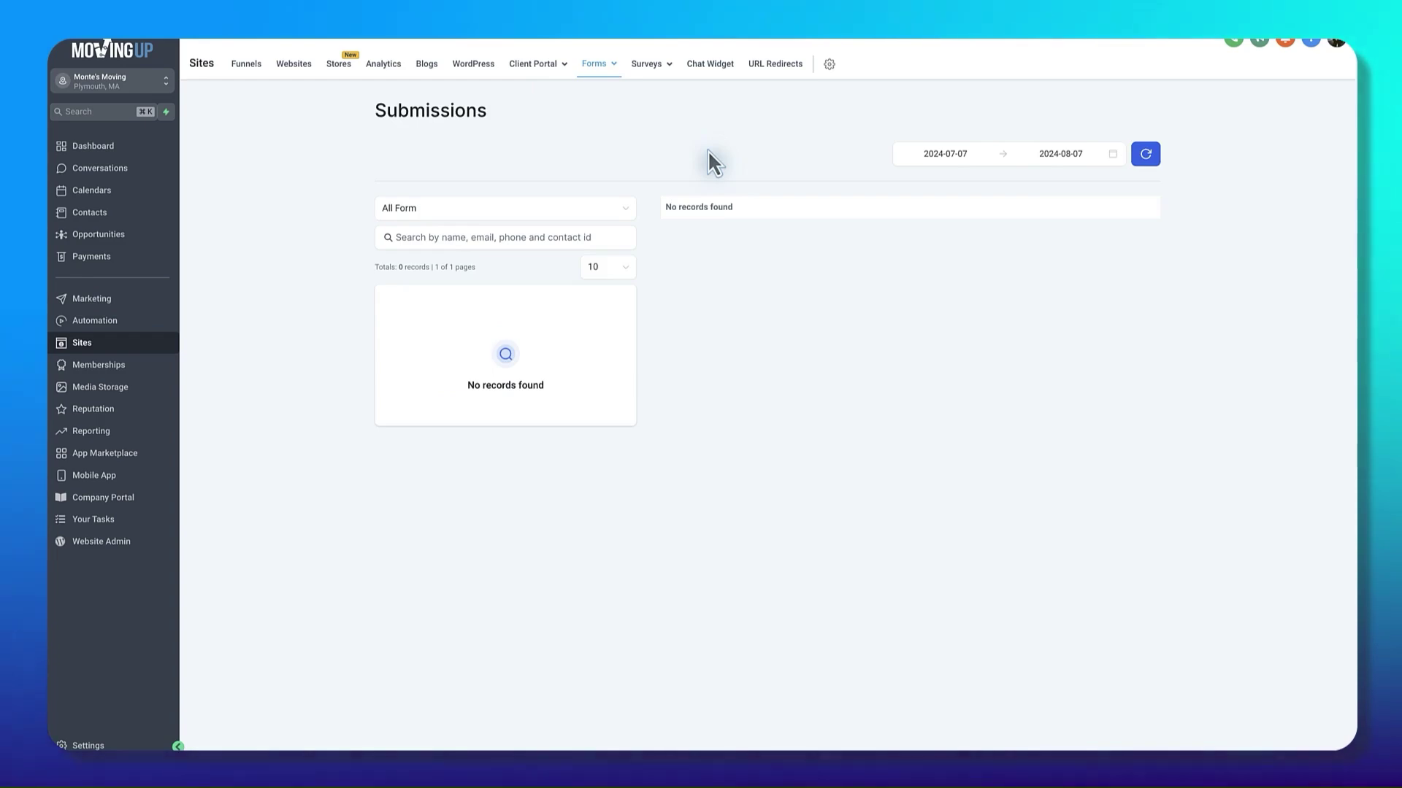
click(527, 209)
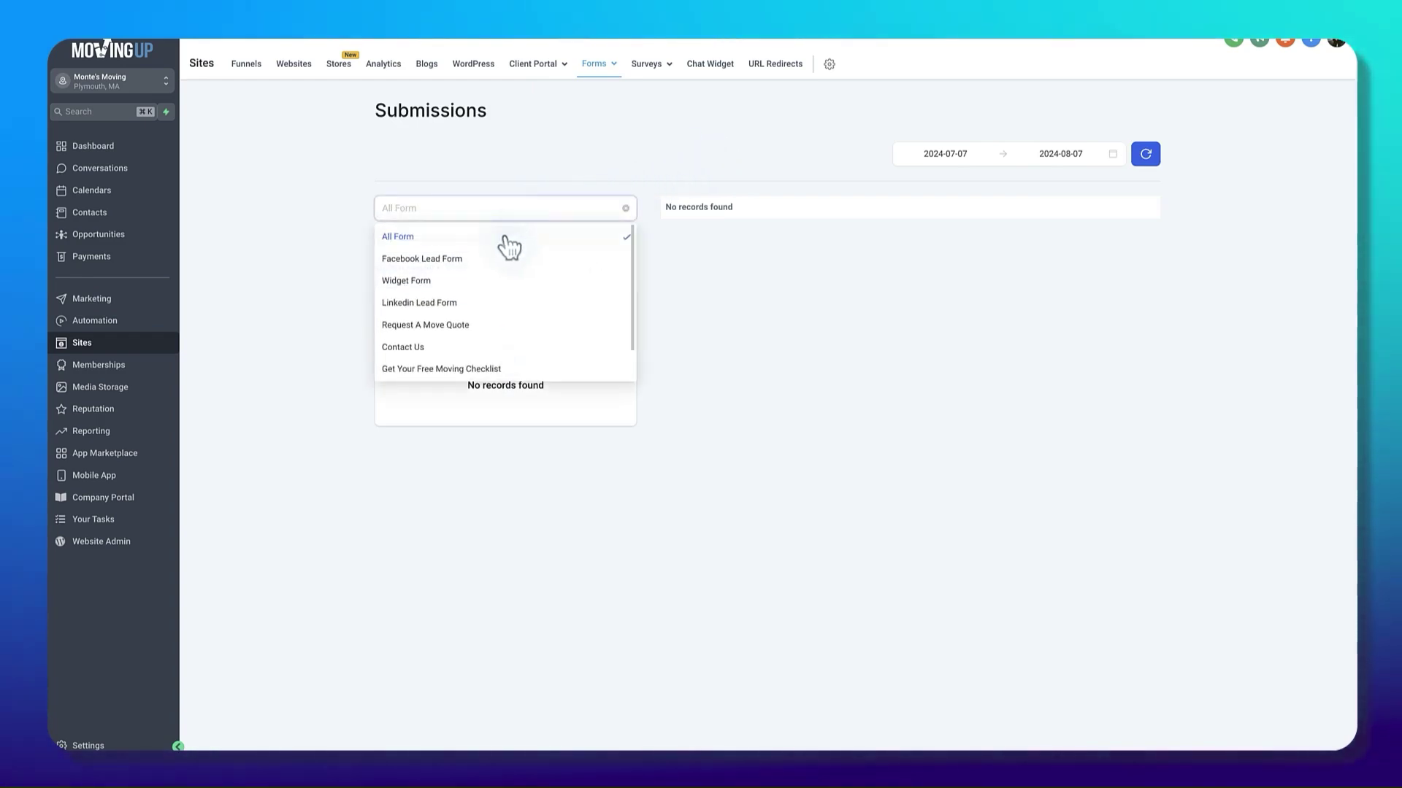
scroll(440, 359, down, 2)
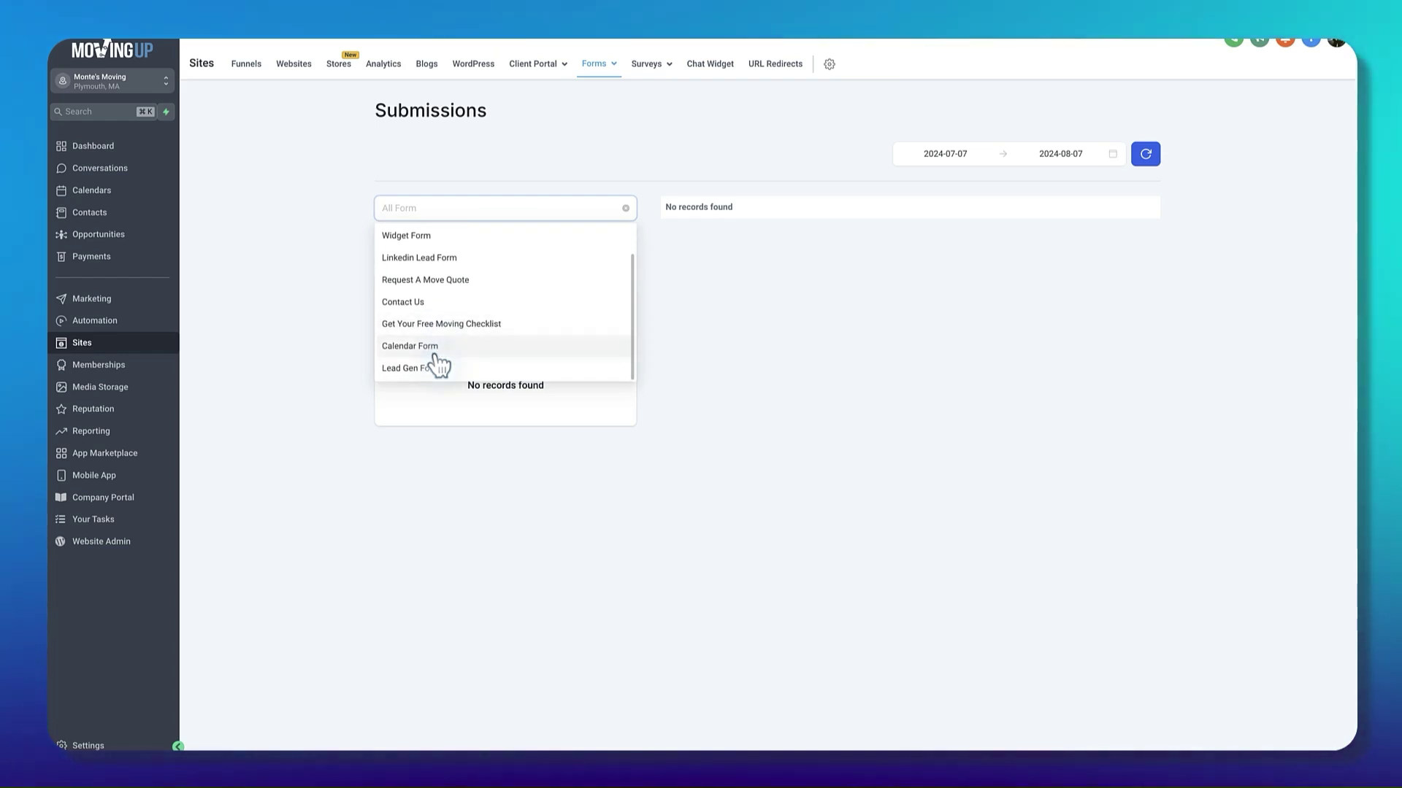
click(454, 282)
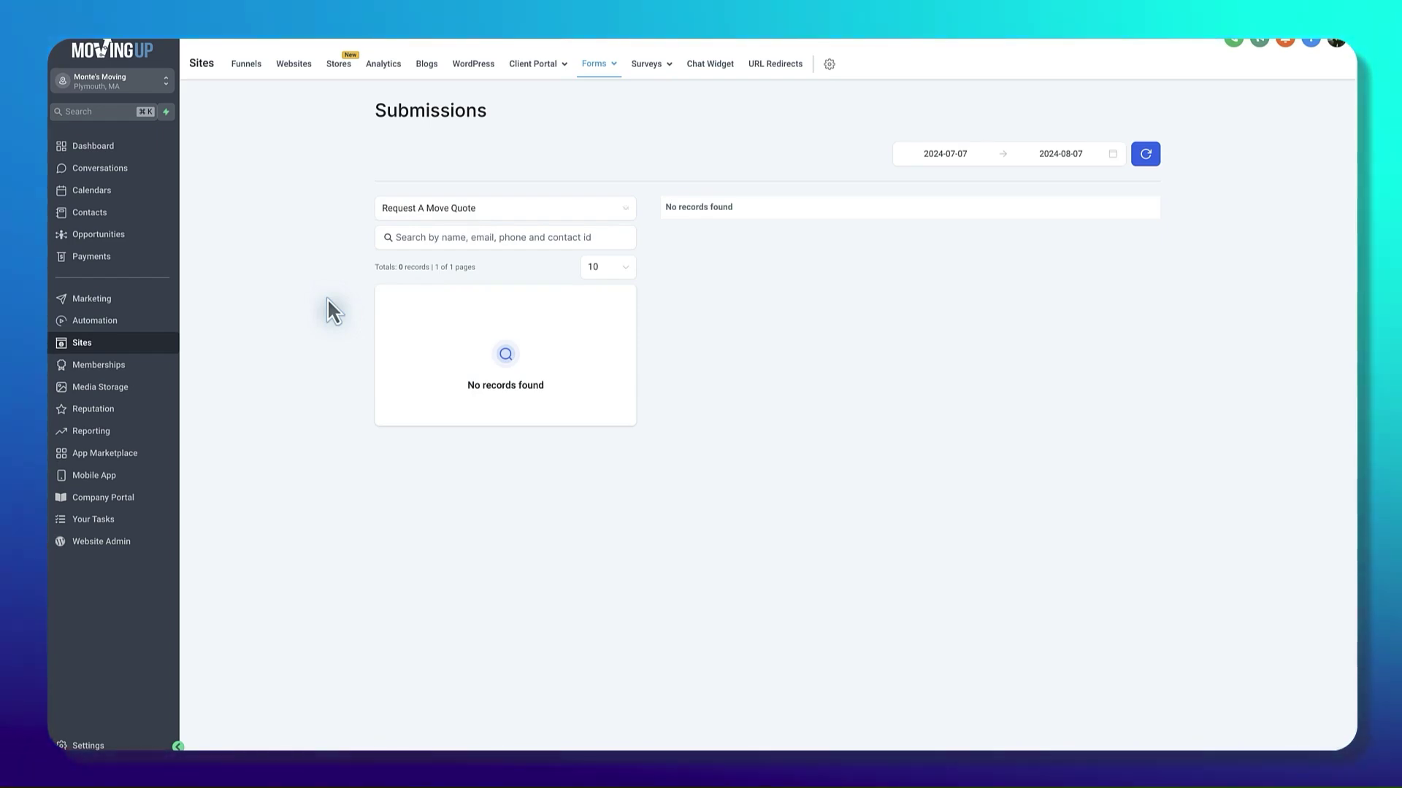
click(945, 155)
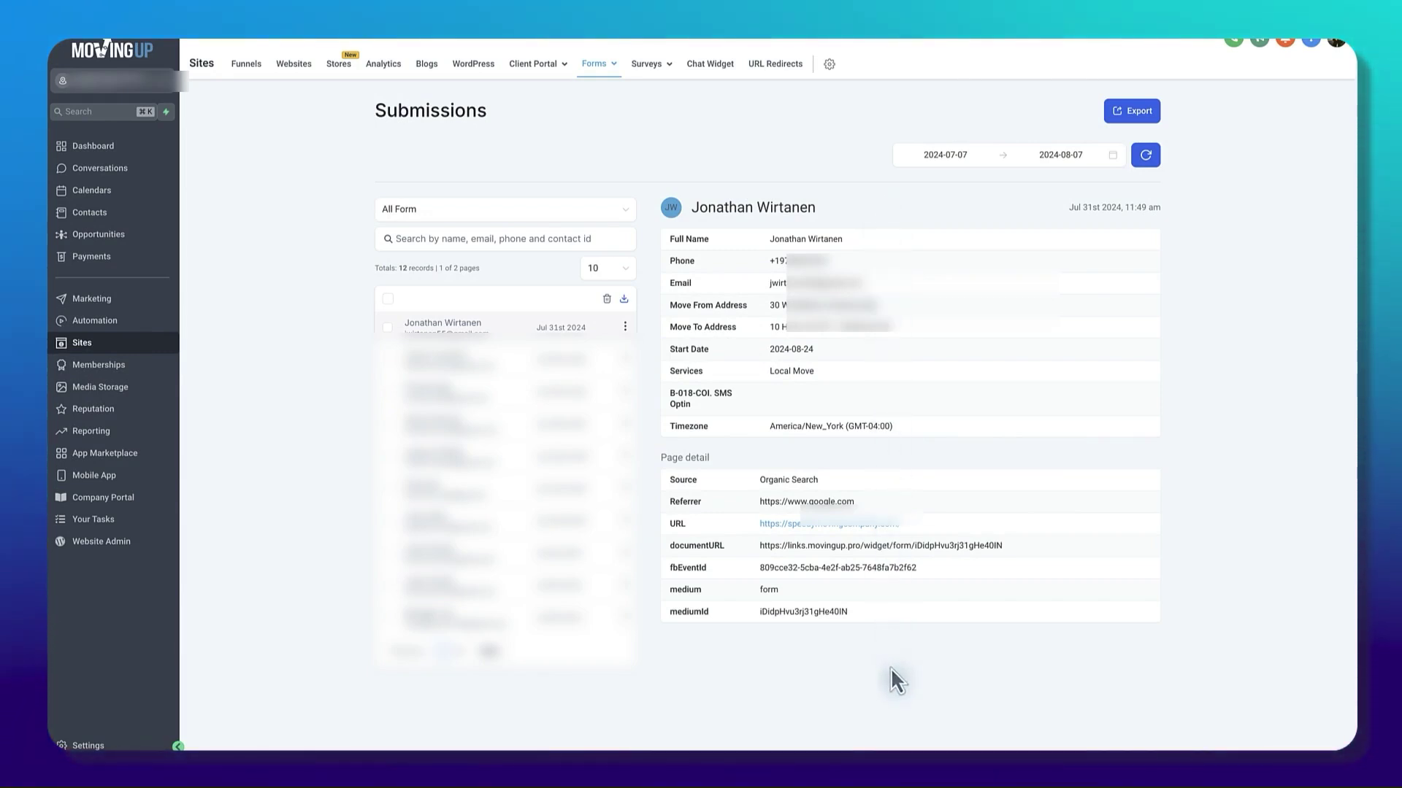
Step: Highlight the submission's Page detail values: Source Organic Search, the Referrer, and medium form
drag(660, 458, 703, 459)
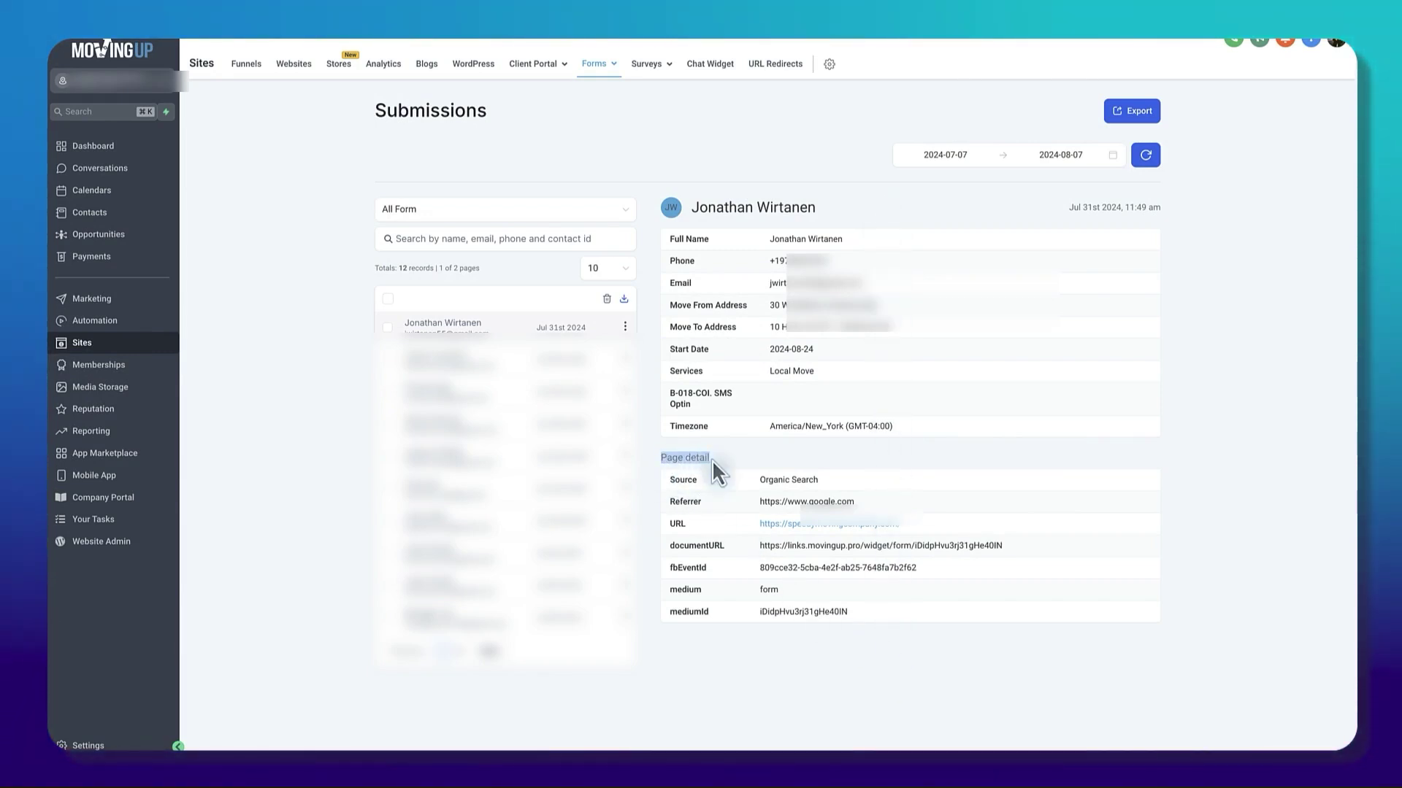
click(879, 698)
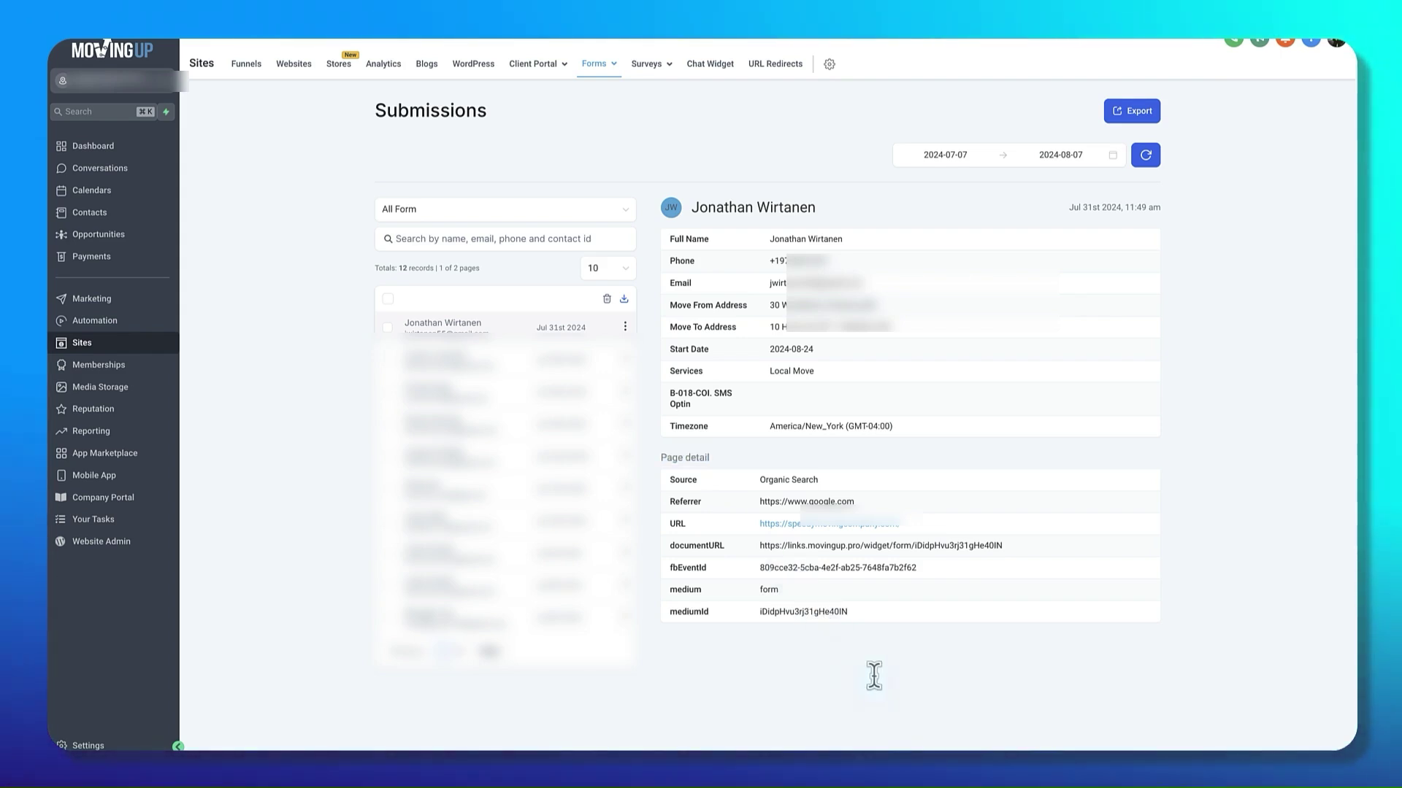
drag(830, 482, 754, 479)
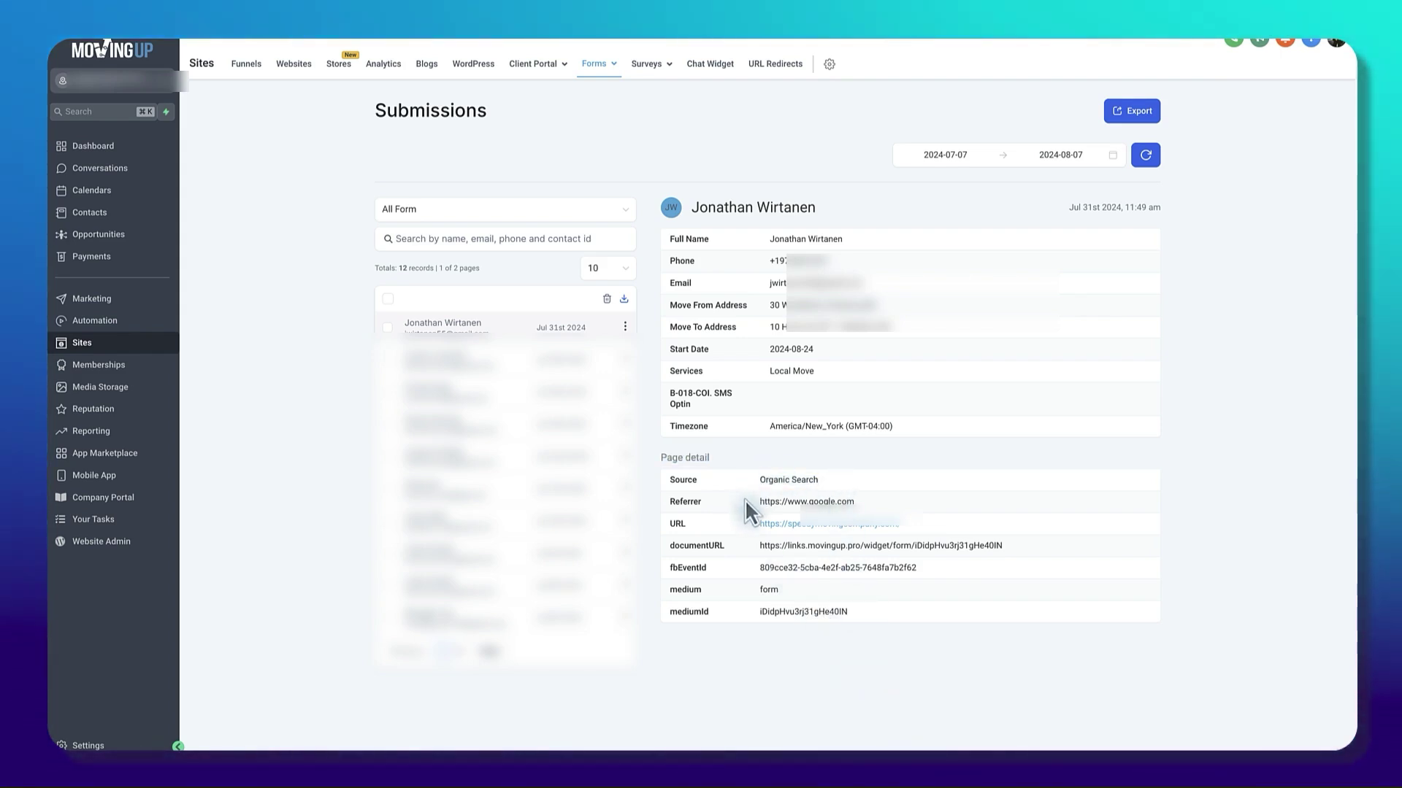
drag(854, 502, 794, 504)
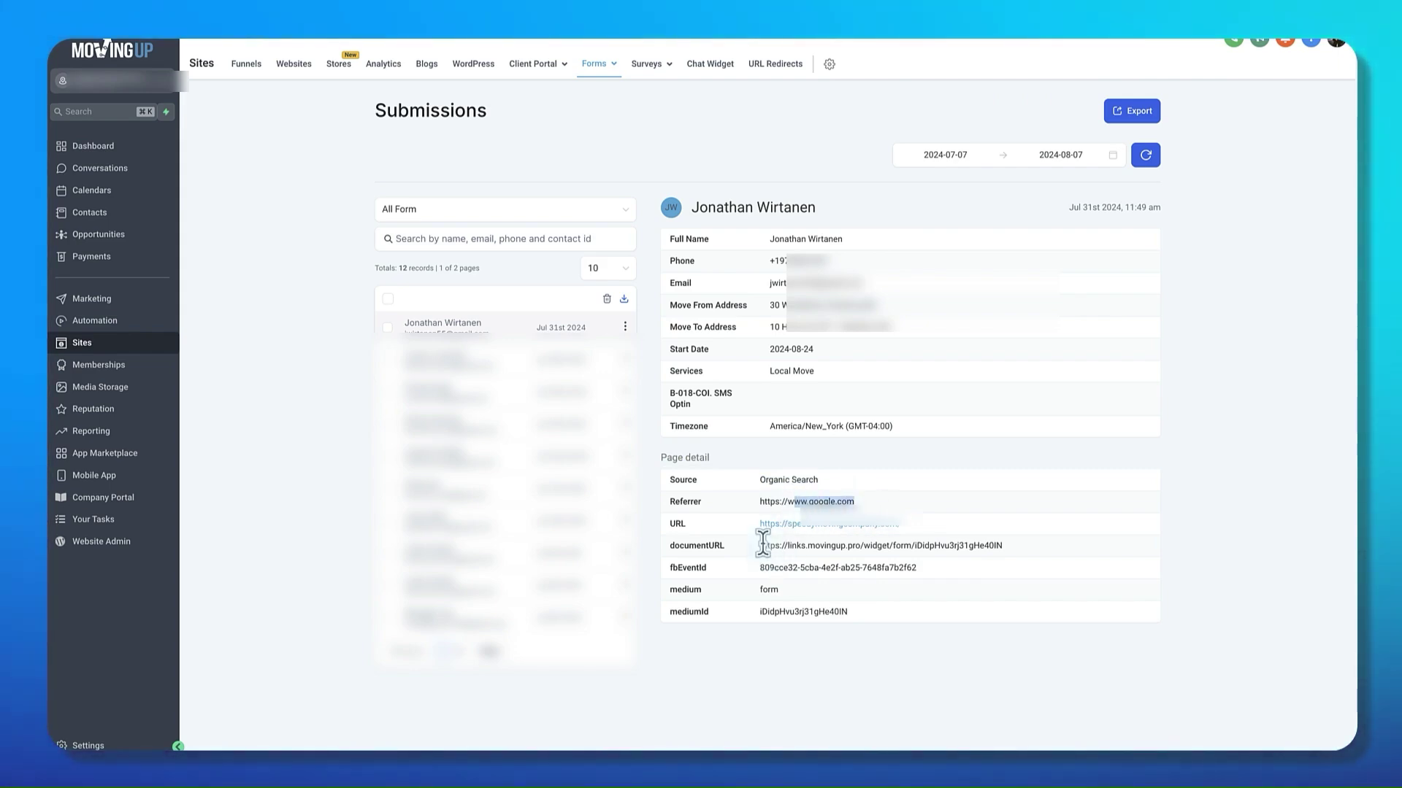
click(766, 543)
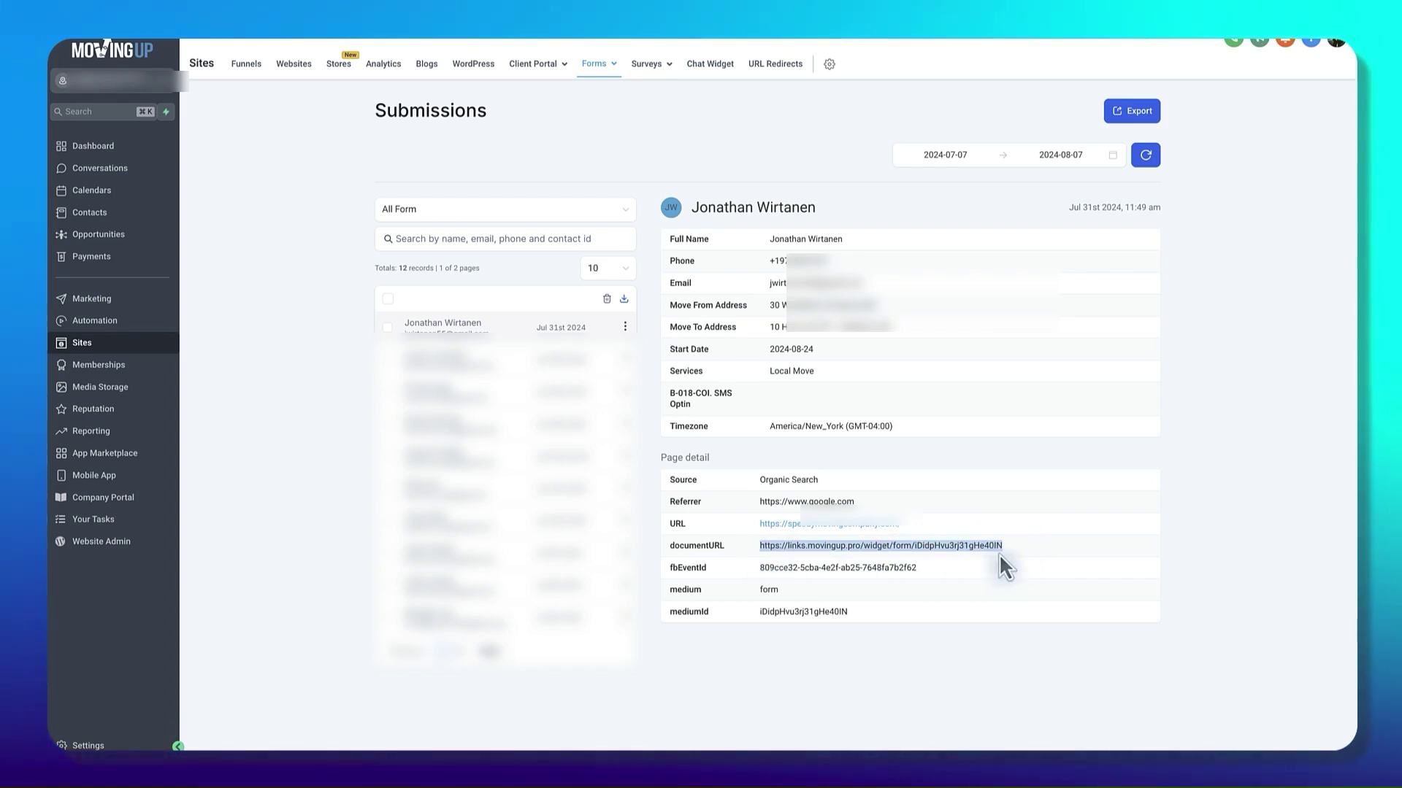
click(942, 576)
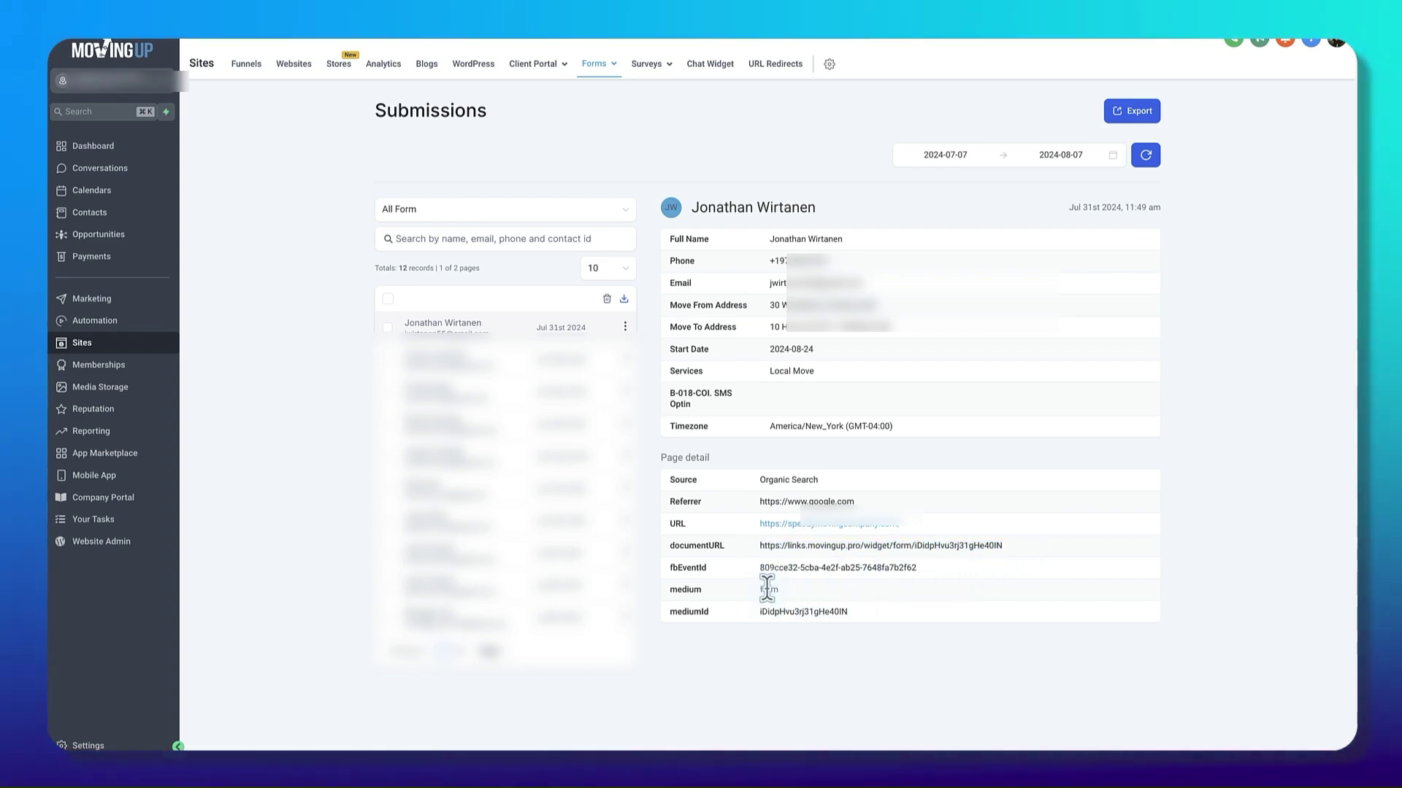
right_click(766, 589)
click(1008, 659)
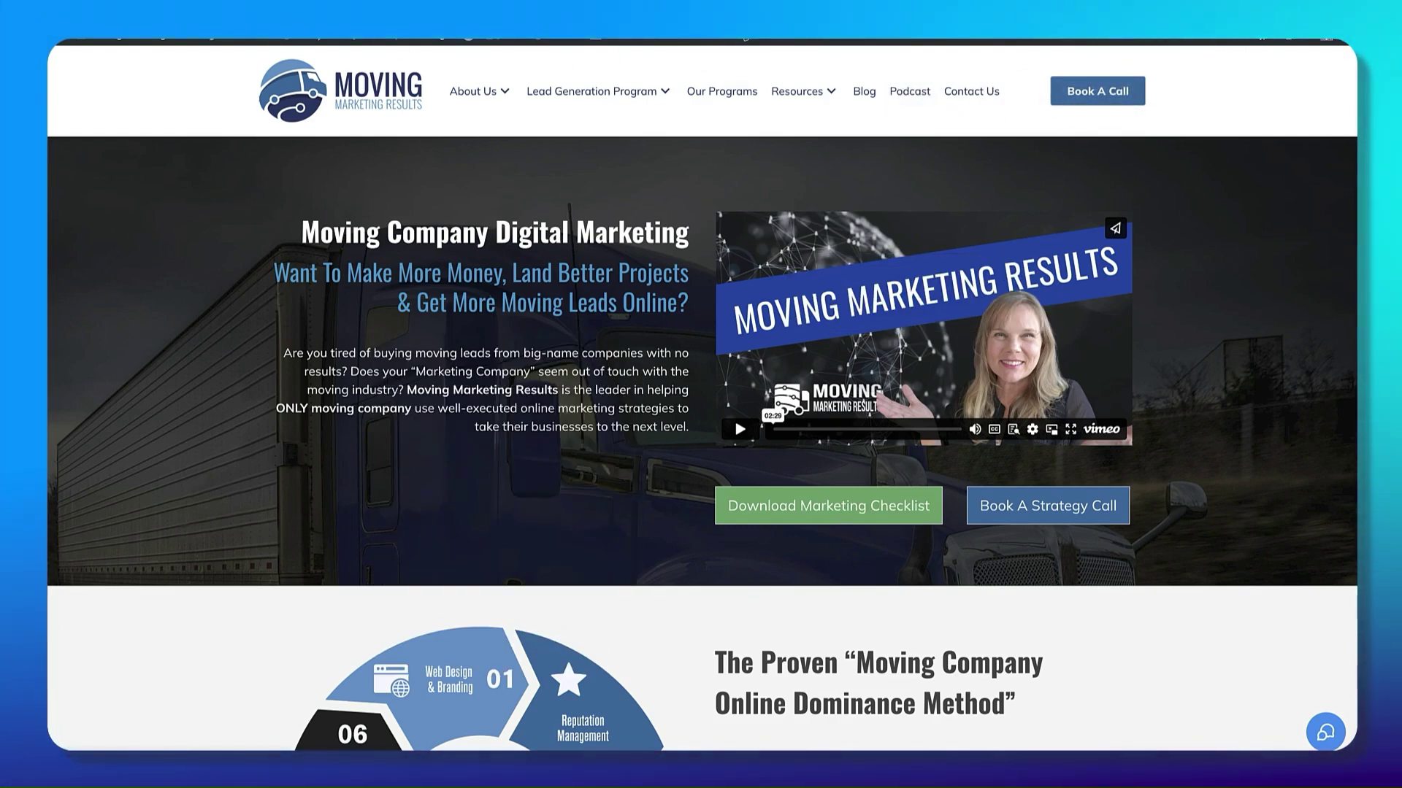
Step: Scroll the Moving Marketing Results homepage, then return to the CRM's empty Surveys page
scroll(440, 328, down, 1)
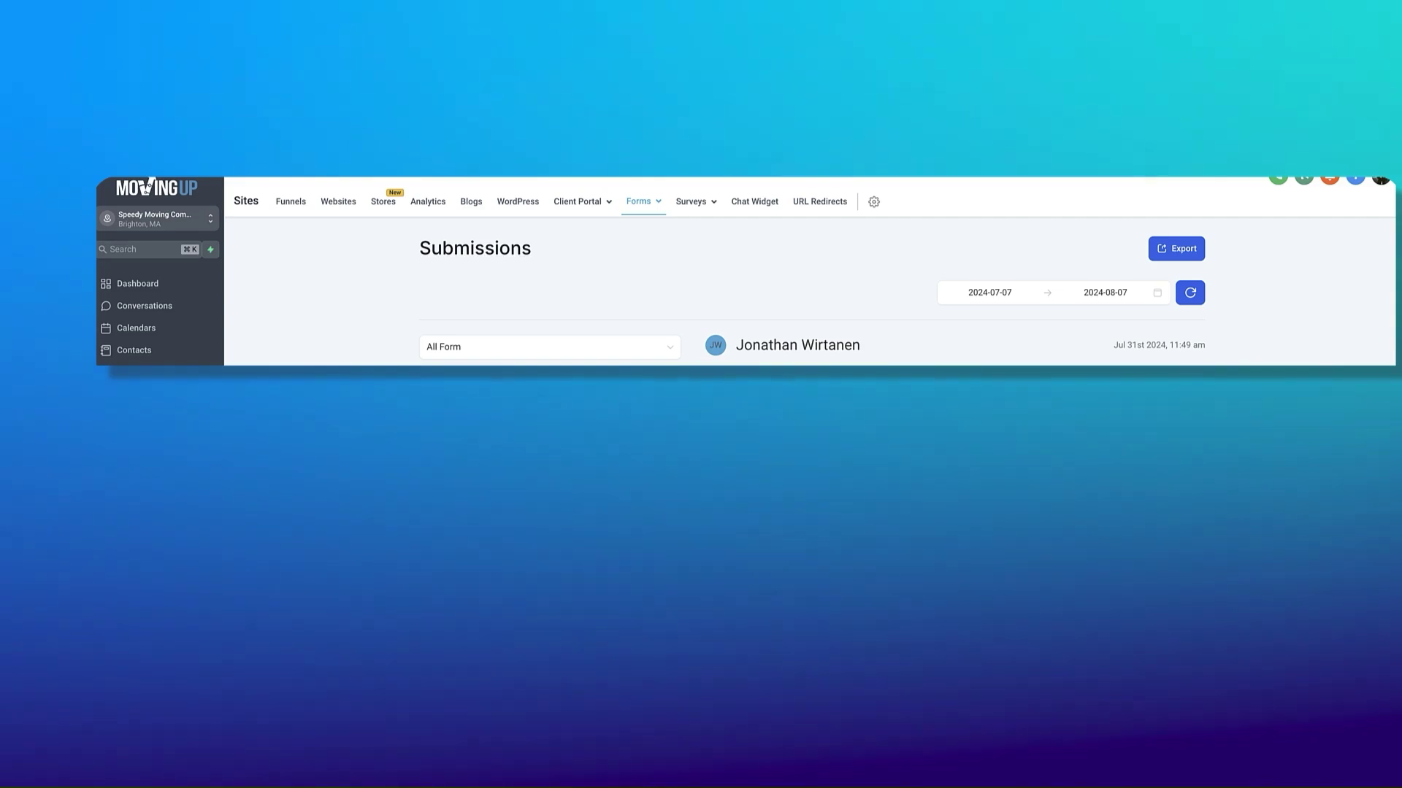
mouse_move(657, 213)
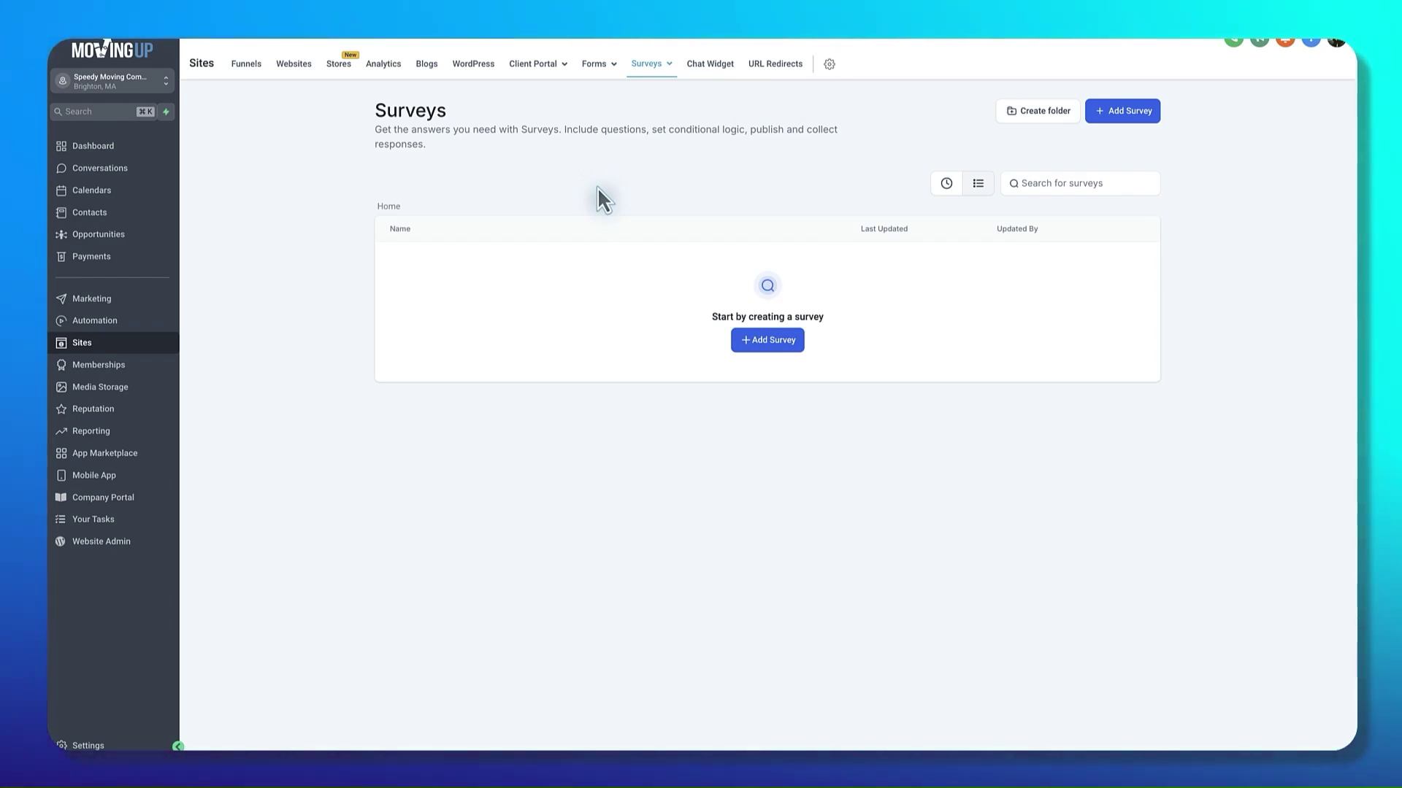
click(726, 150)
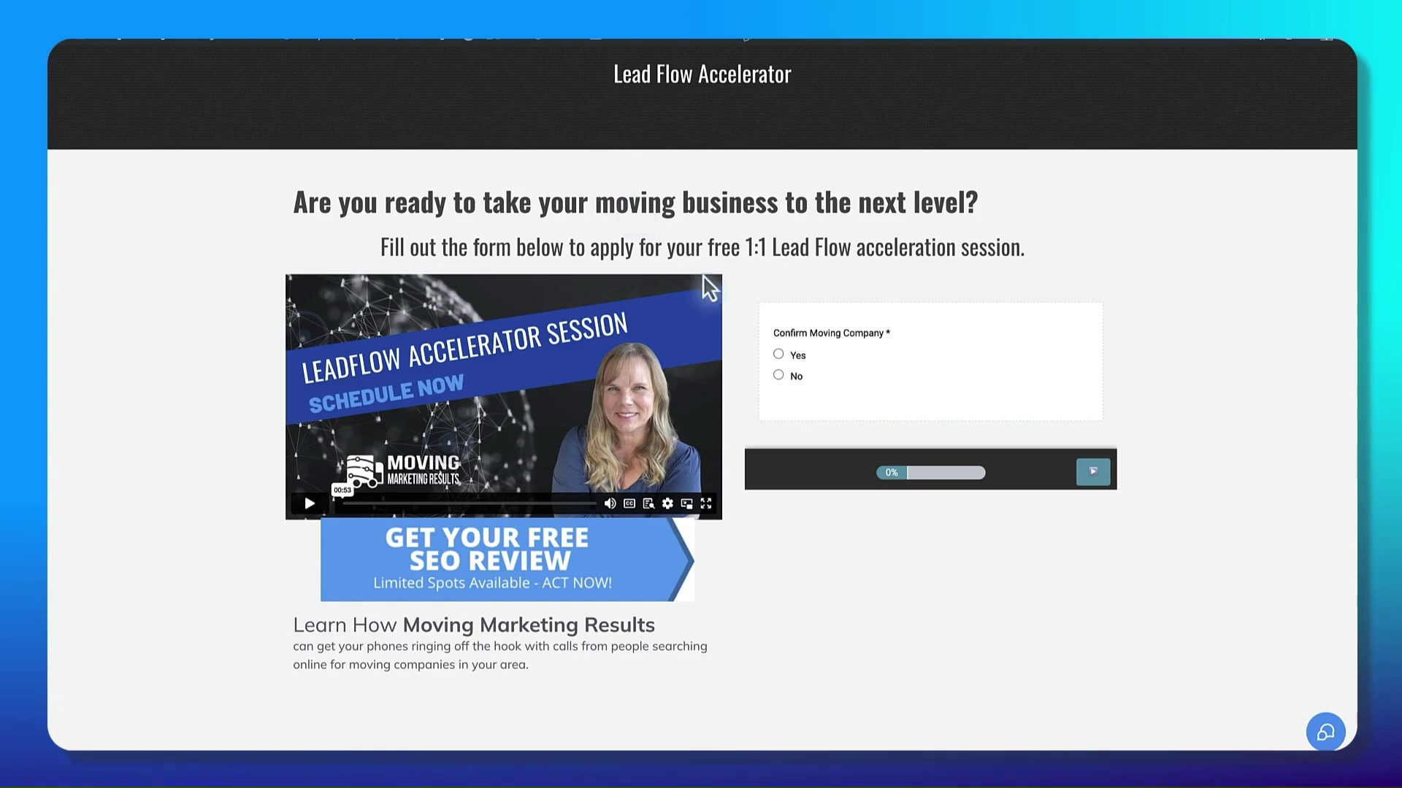
Step: Answer Yes, Just Me, Offline, $3M - $10M, $5,000+ per month, Client Retention, founded 2014
click(778, 354)
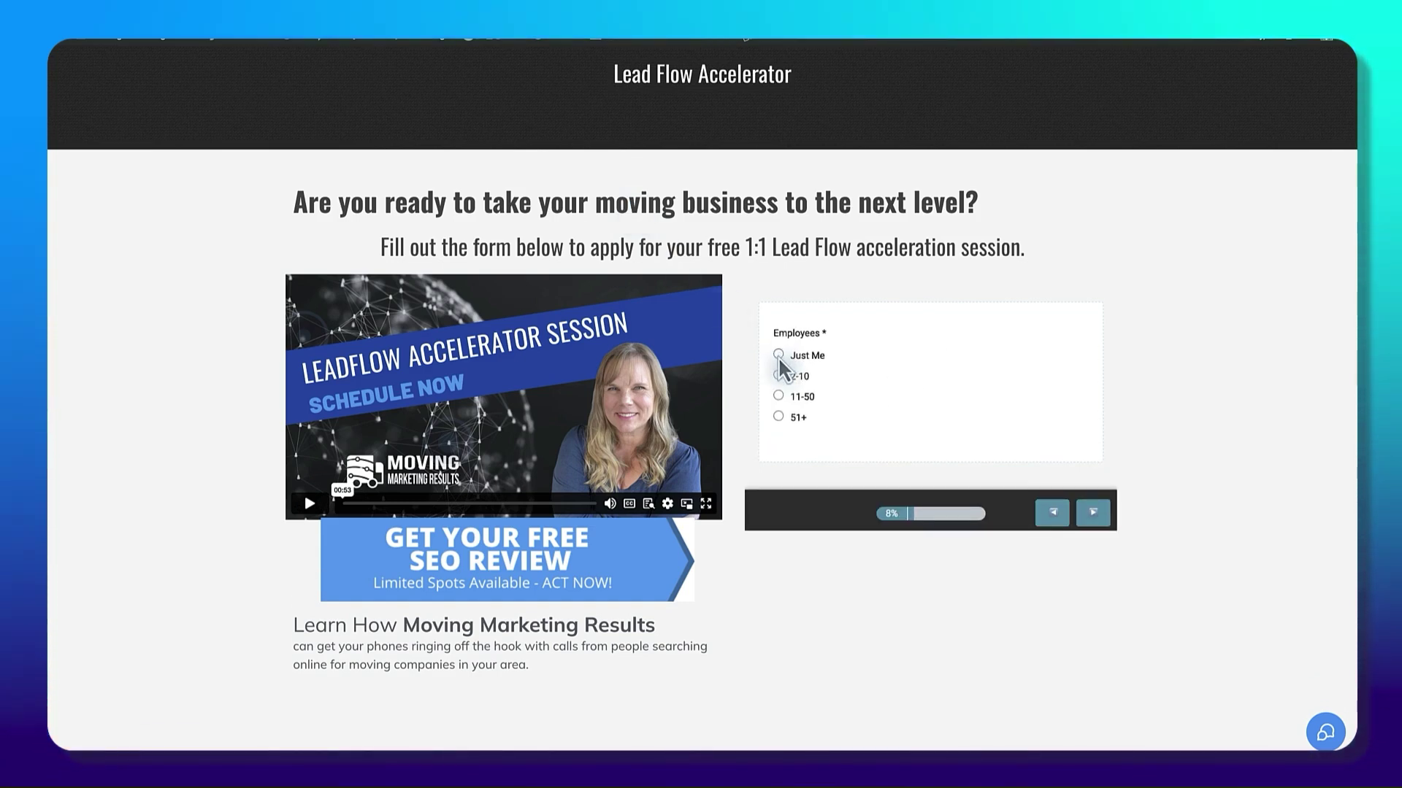
click(778, 354)
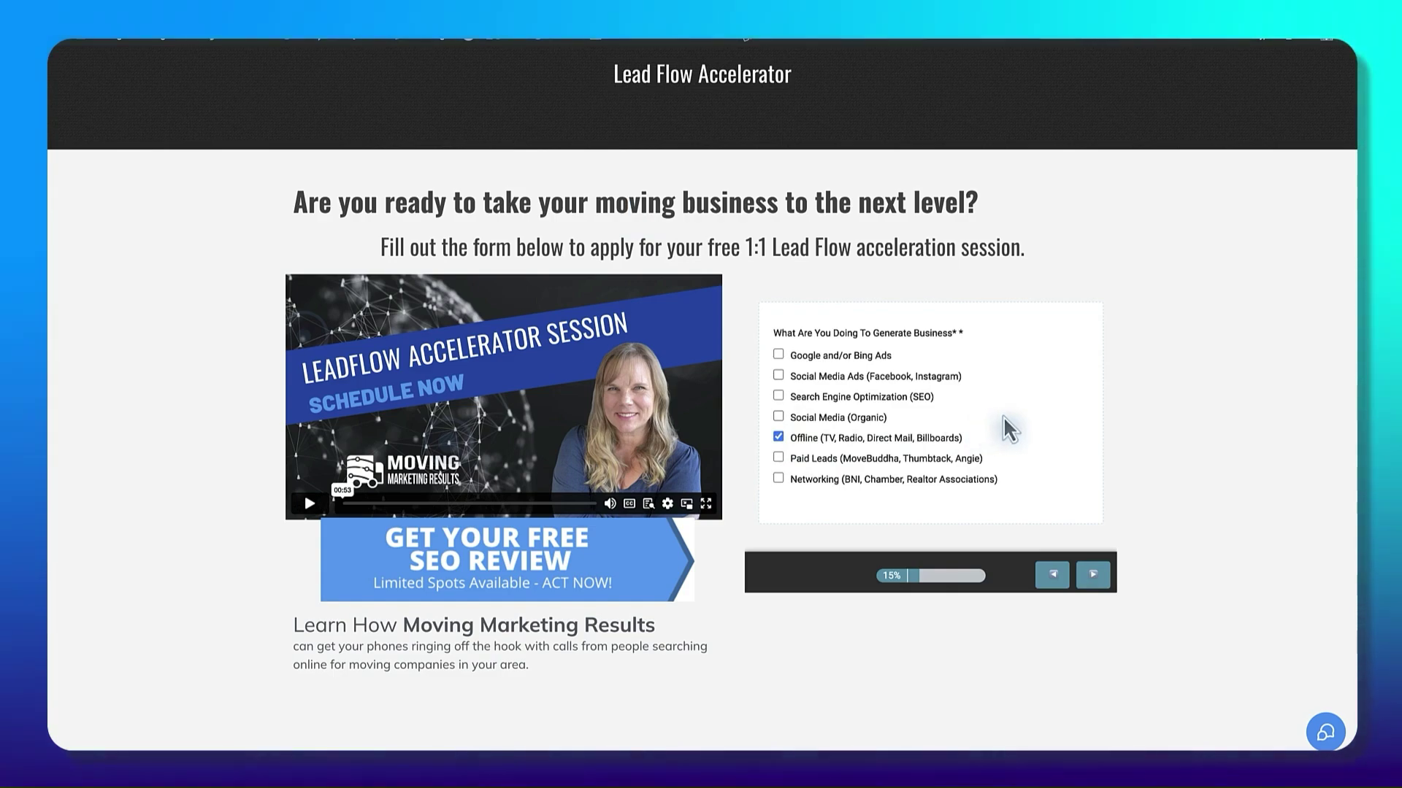
click(1092, 574)
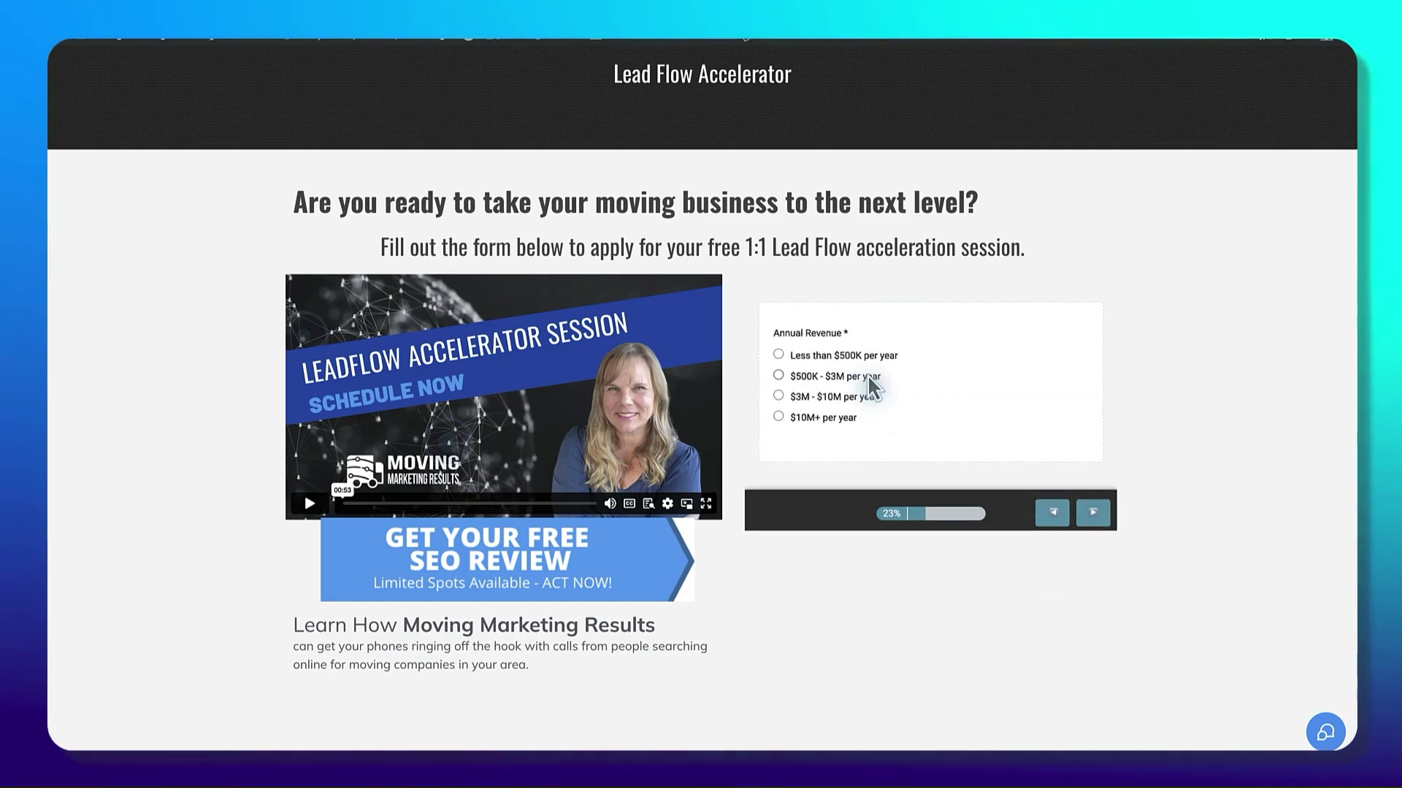
click(778, 394)
click(776, 409)
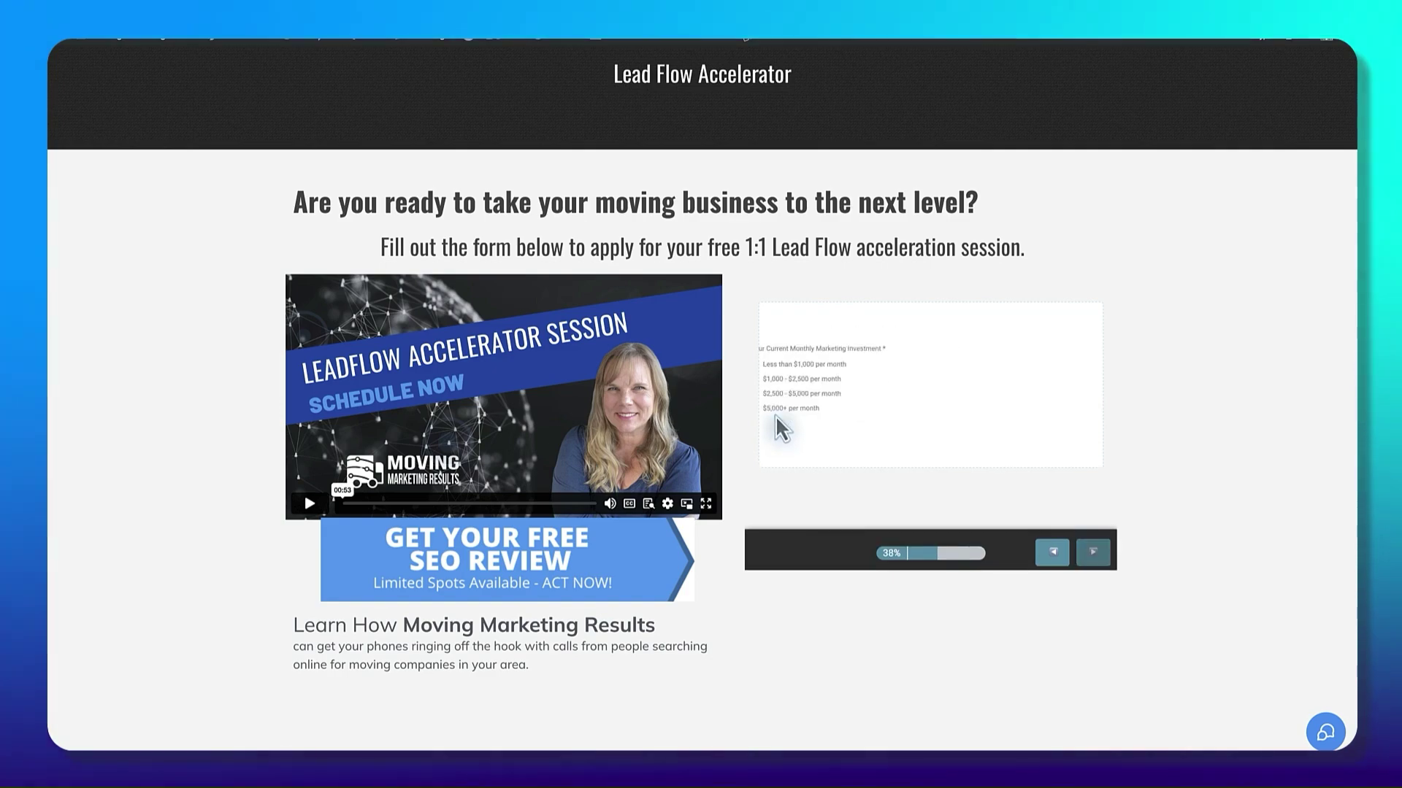
click(778, 401)
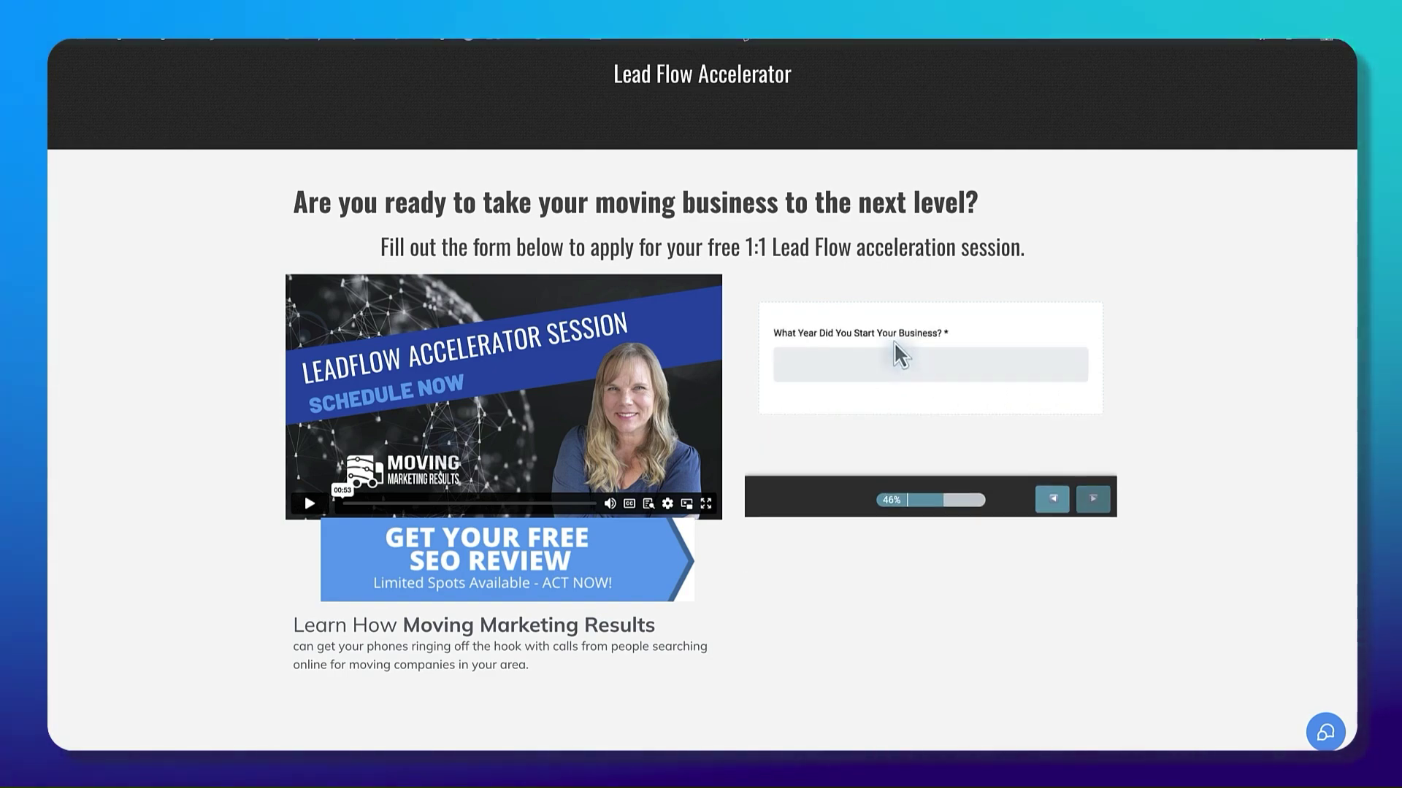
text(2014)
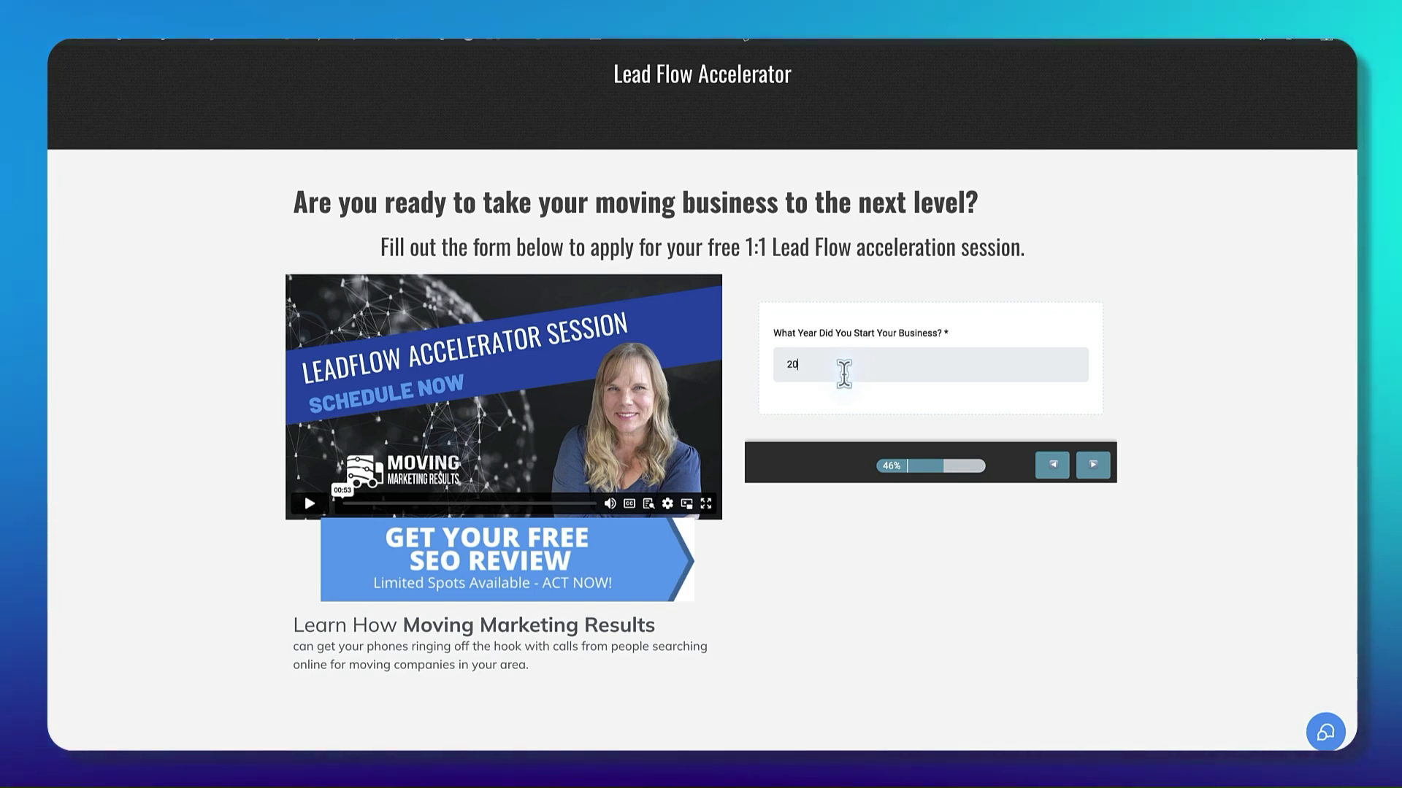
click(1084, 465)
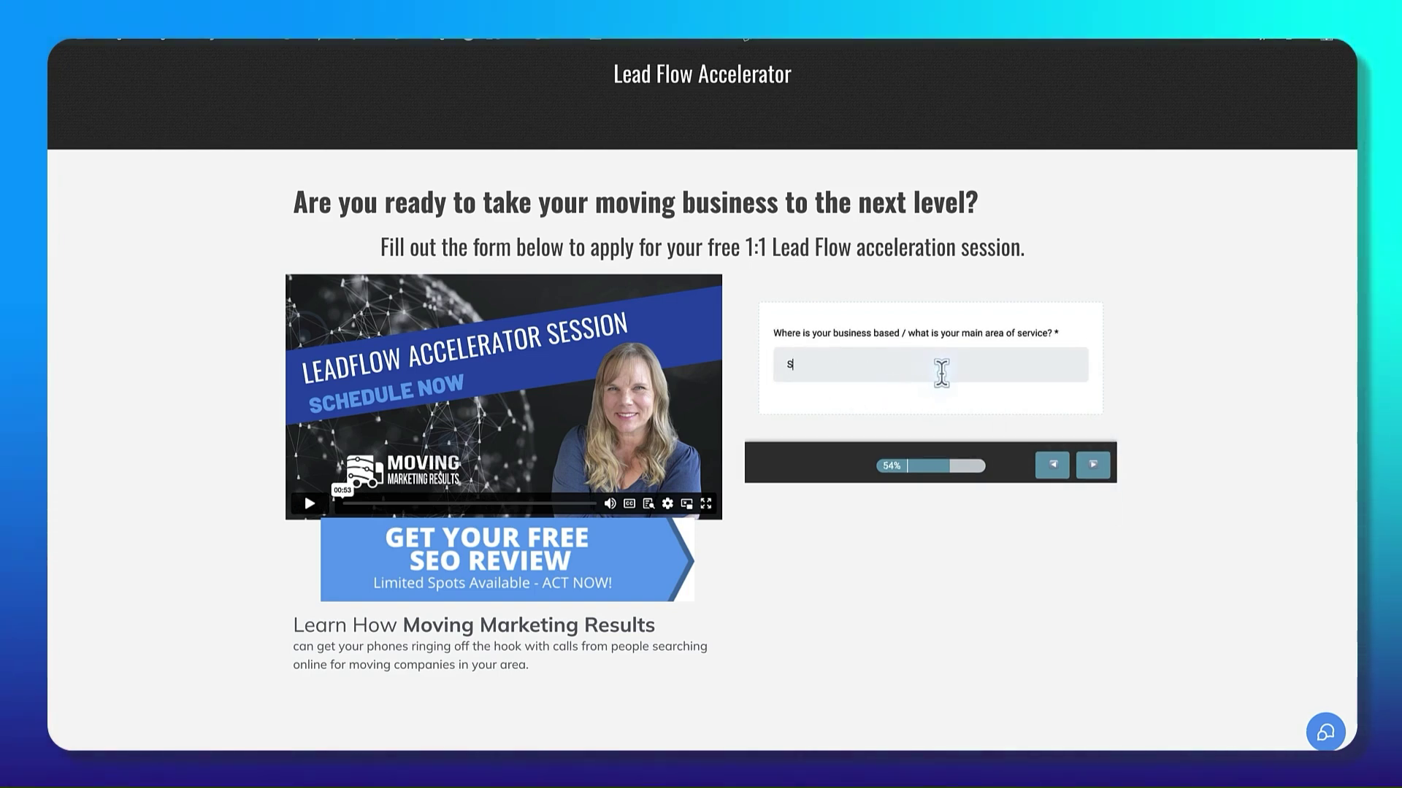
click(1093, 465)
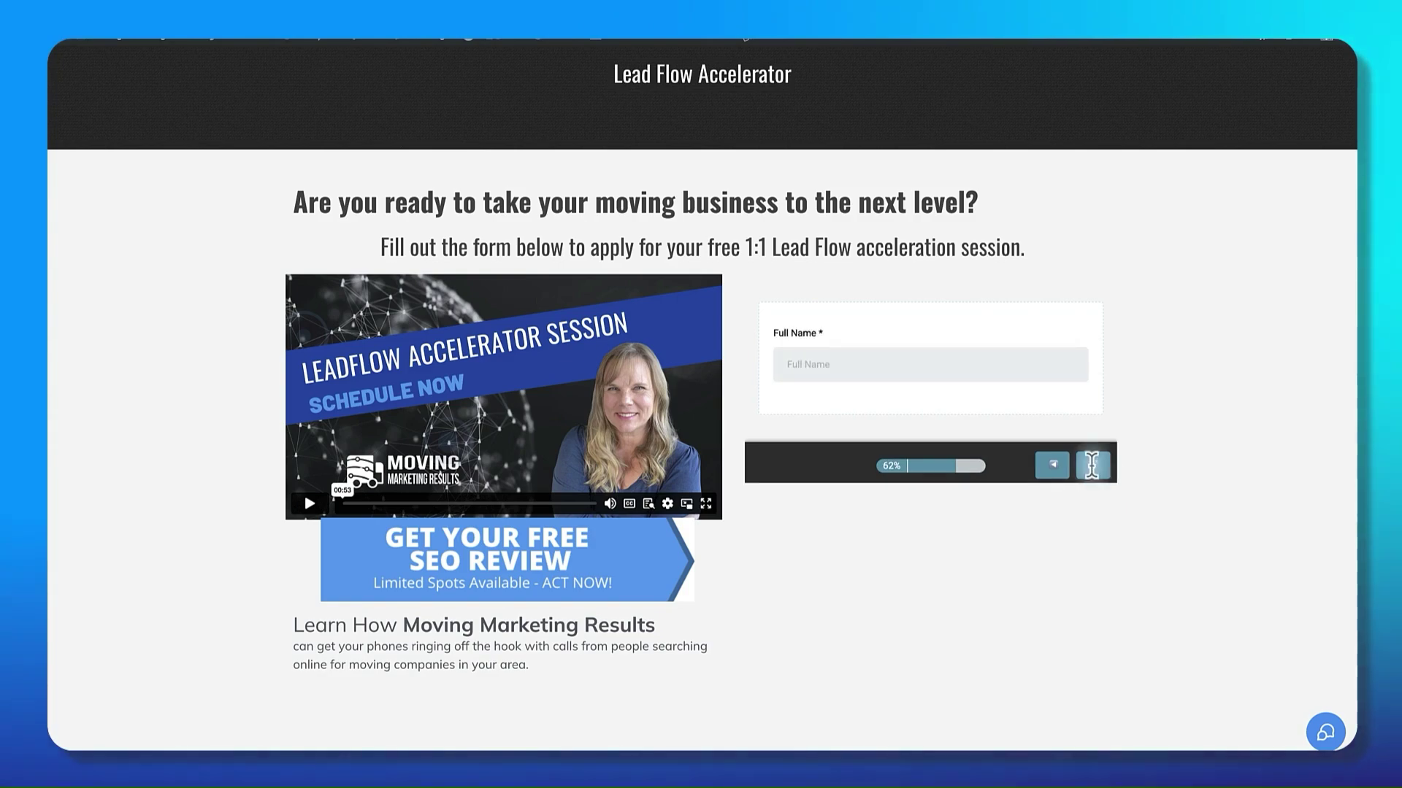
click(887, 369)
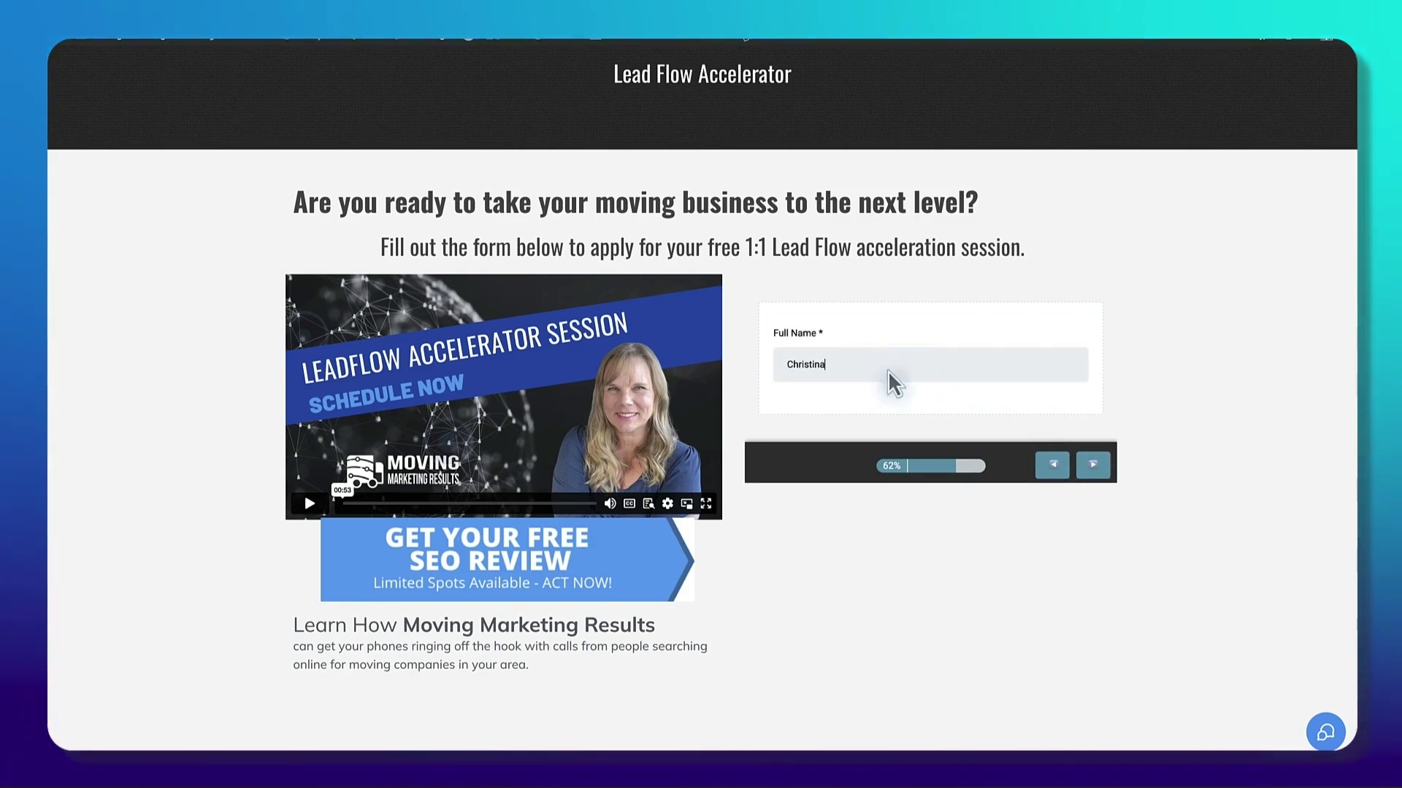
key(Return)
click(864, 358)
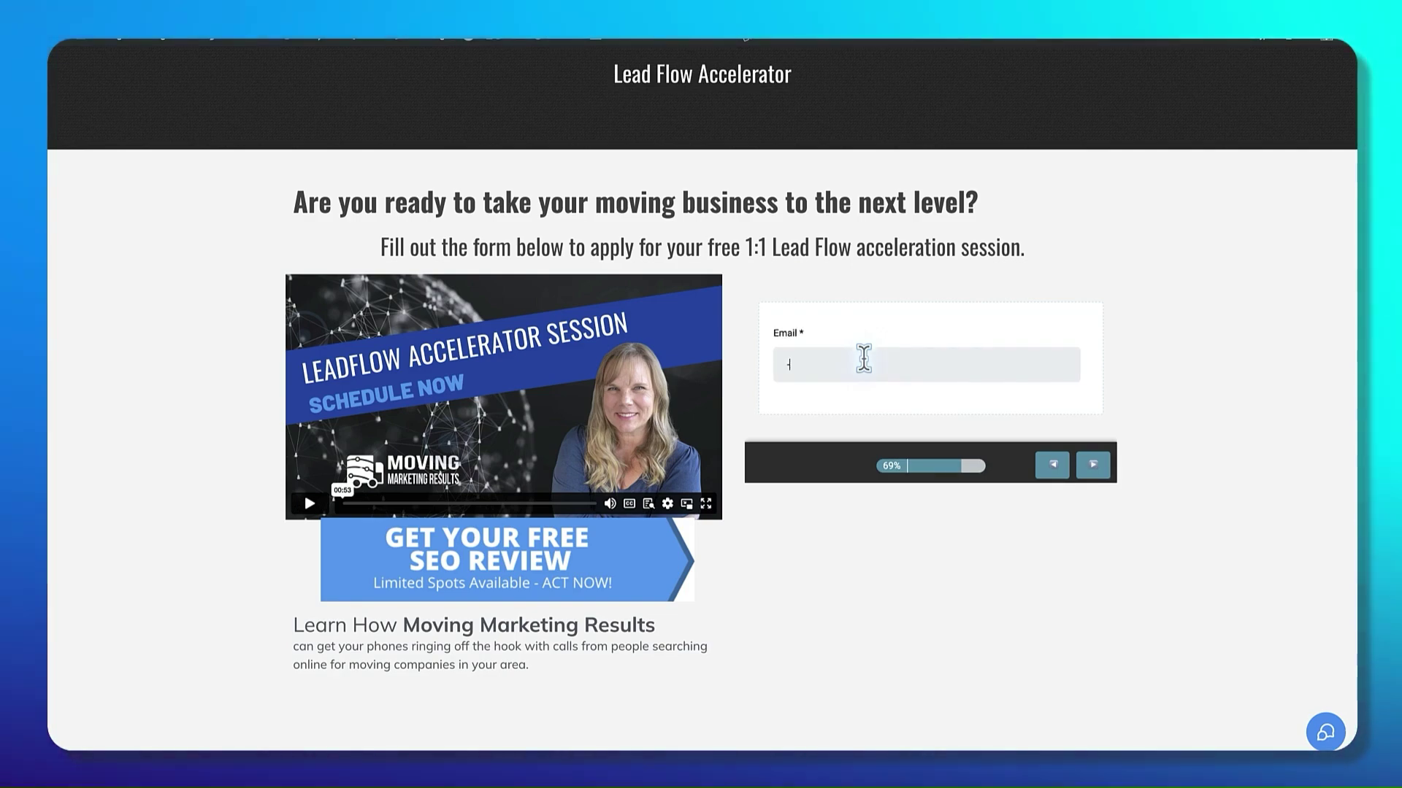
key(Return)
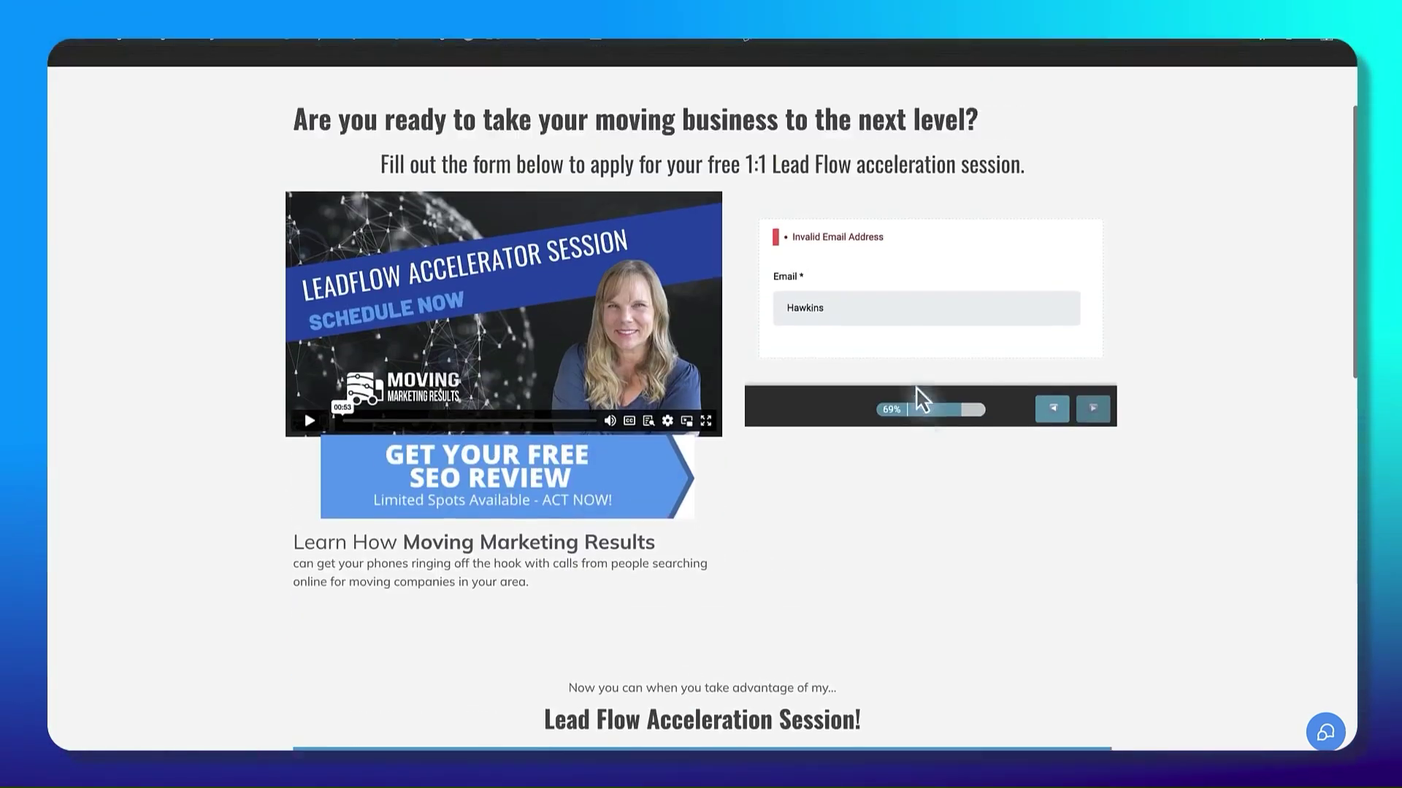
scroll(803, 365, up, 1)
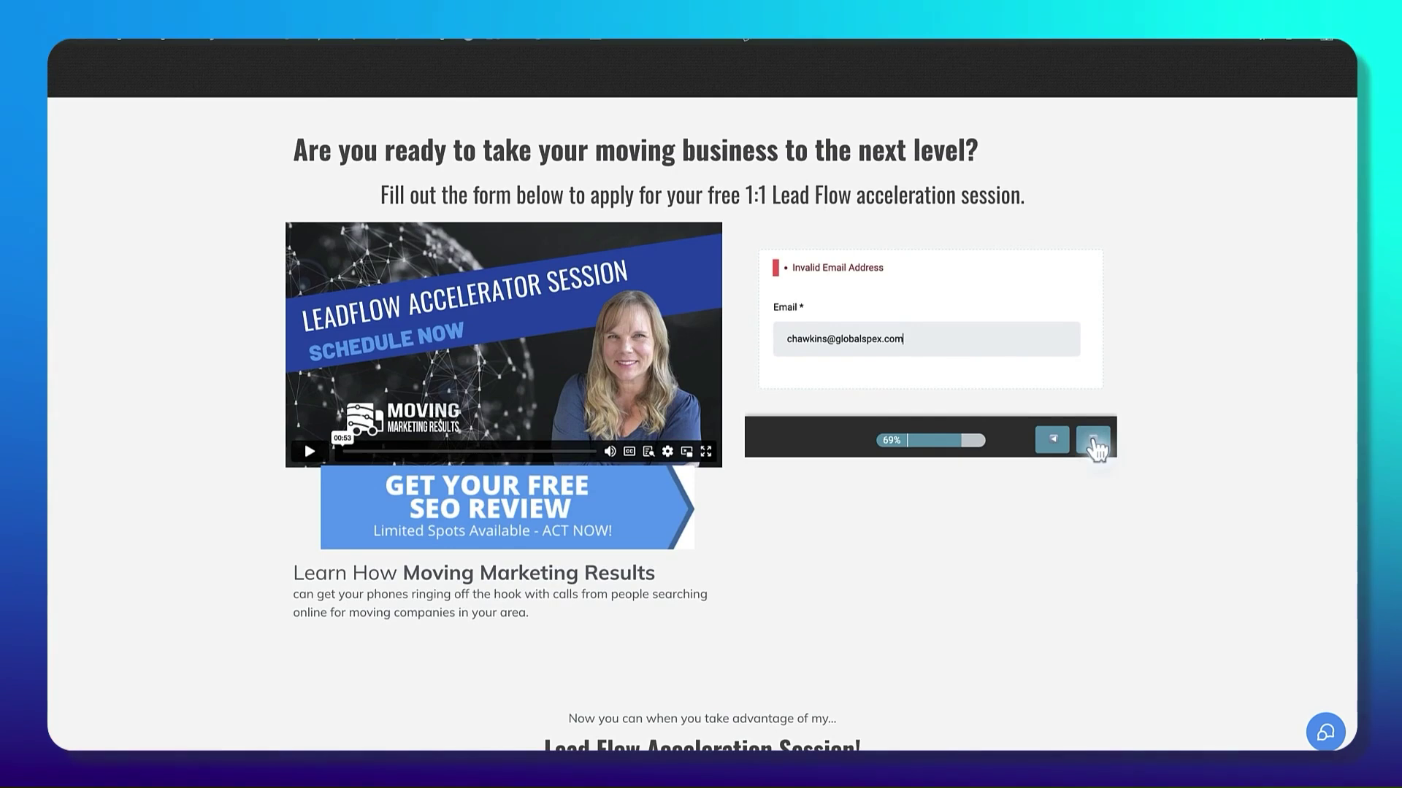
click(1093, 440)
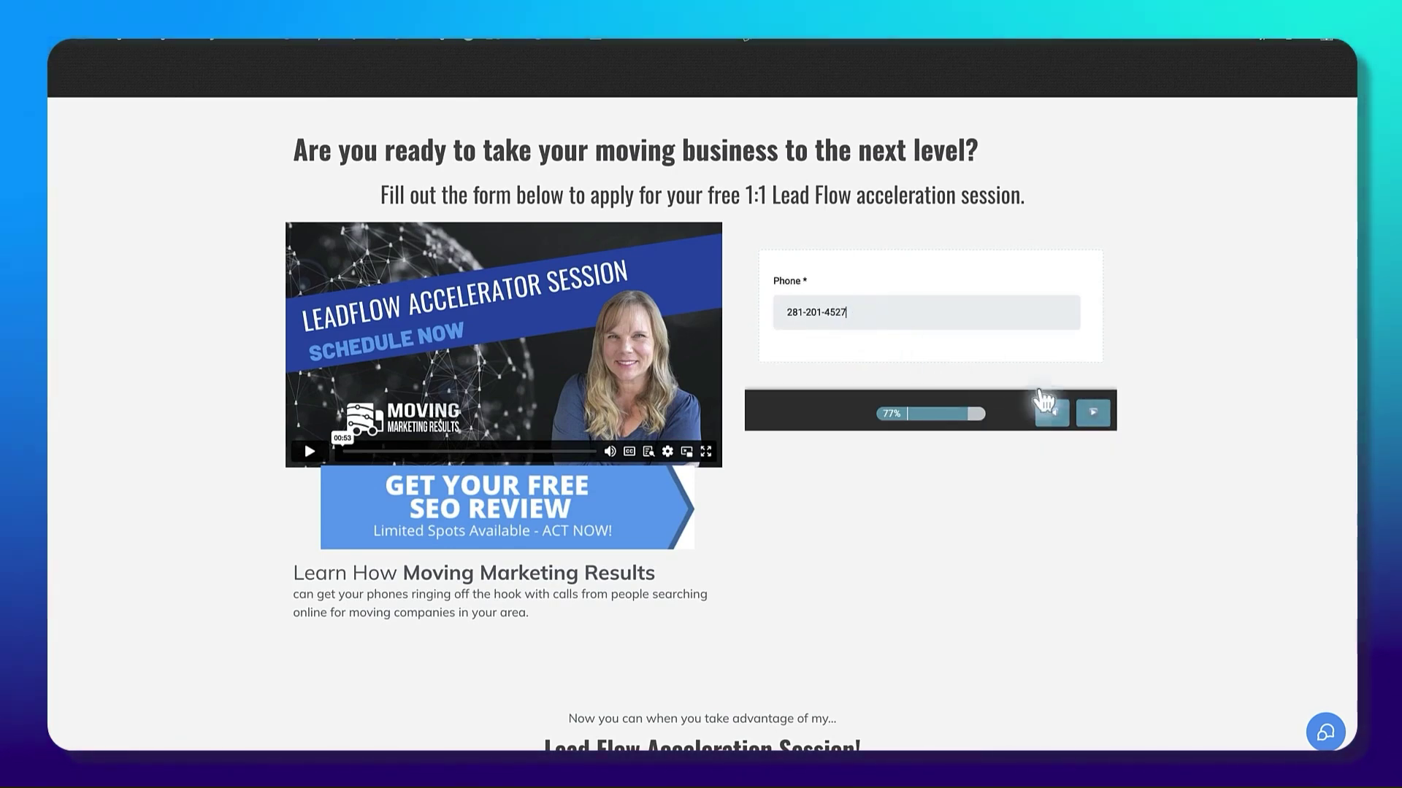
click(1090, 414)
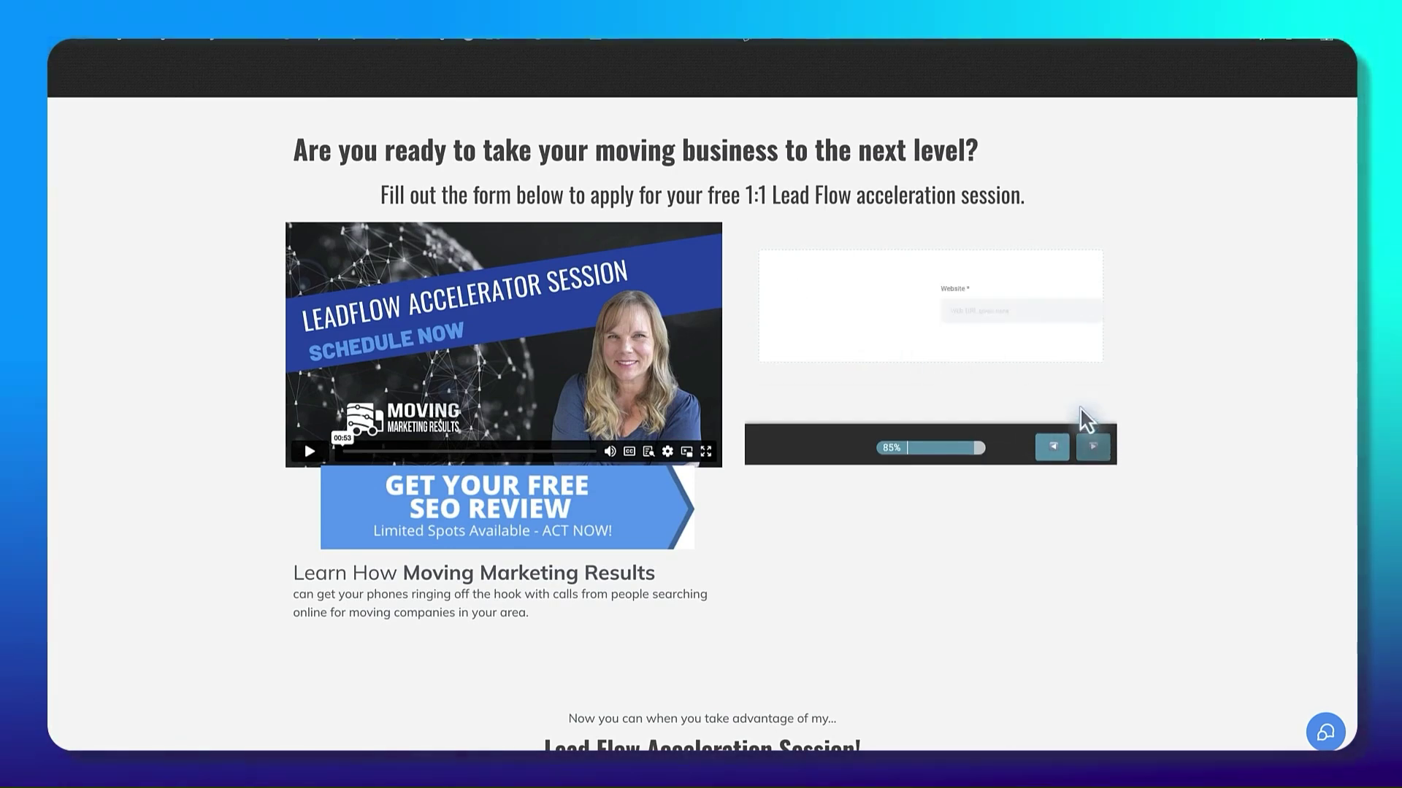
text(https://glassdoor.com)
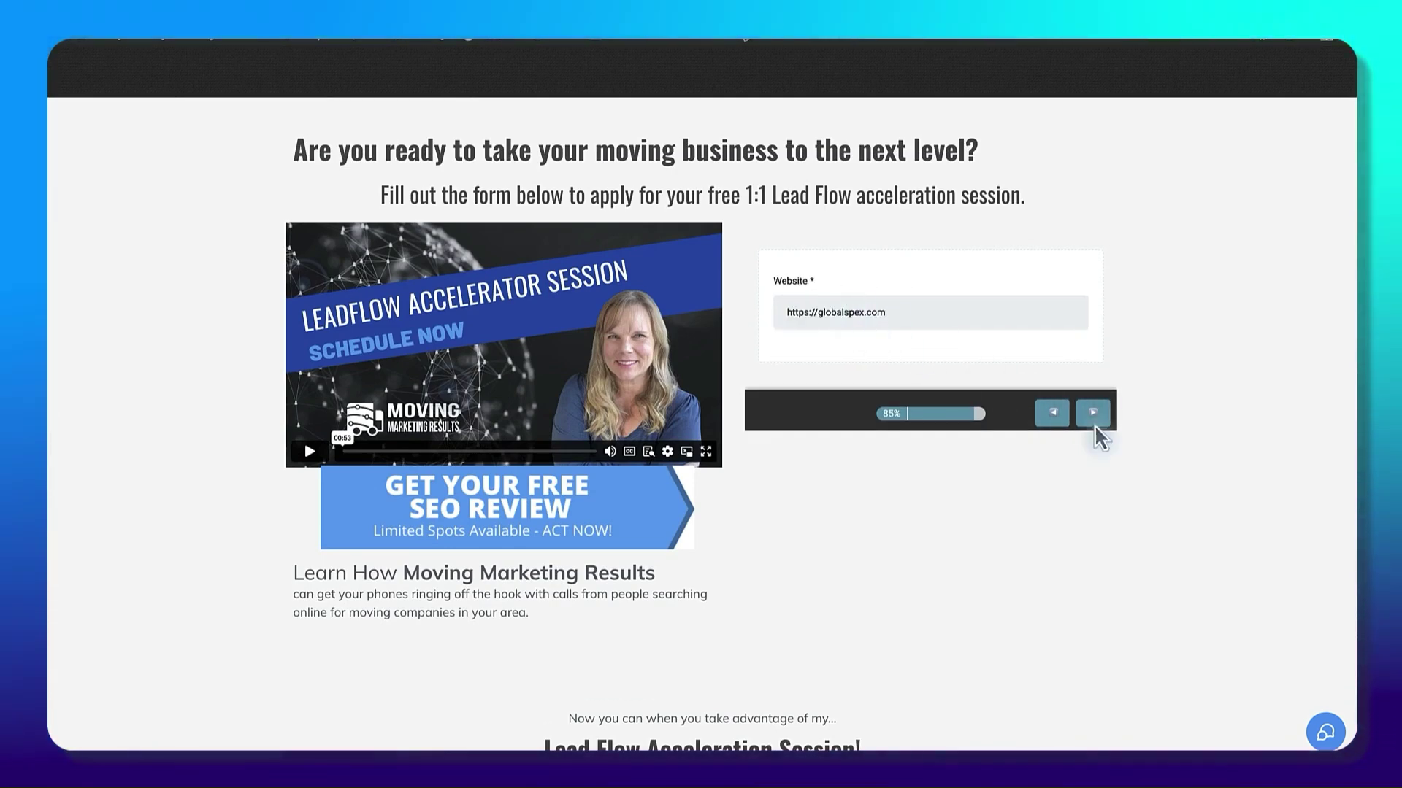
click(1093, 413)
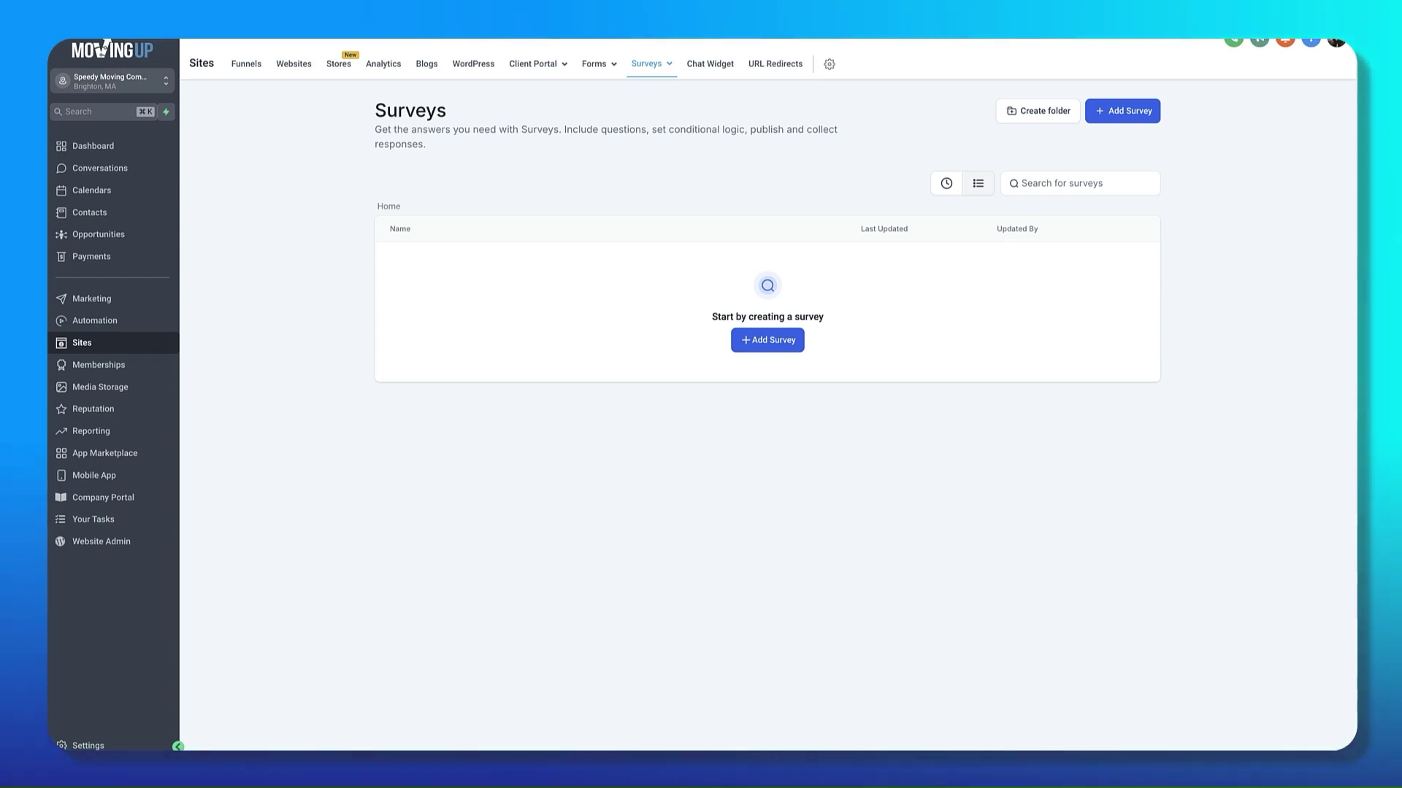
Step: Switch to the Sugar Land, TX sub-account and open Surveys > Submissions
click(114, 88)
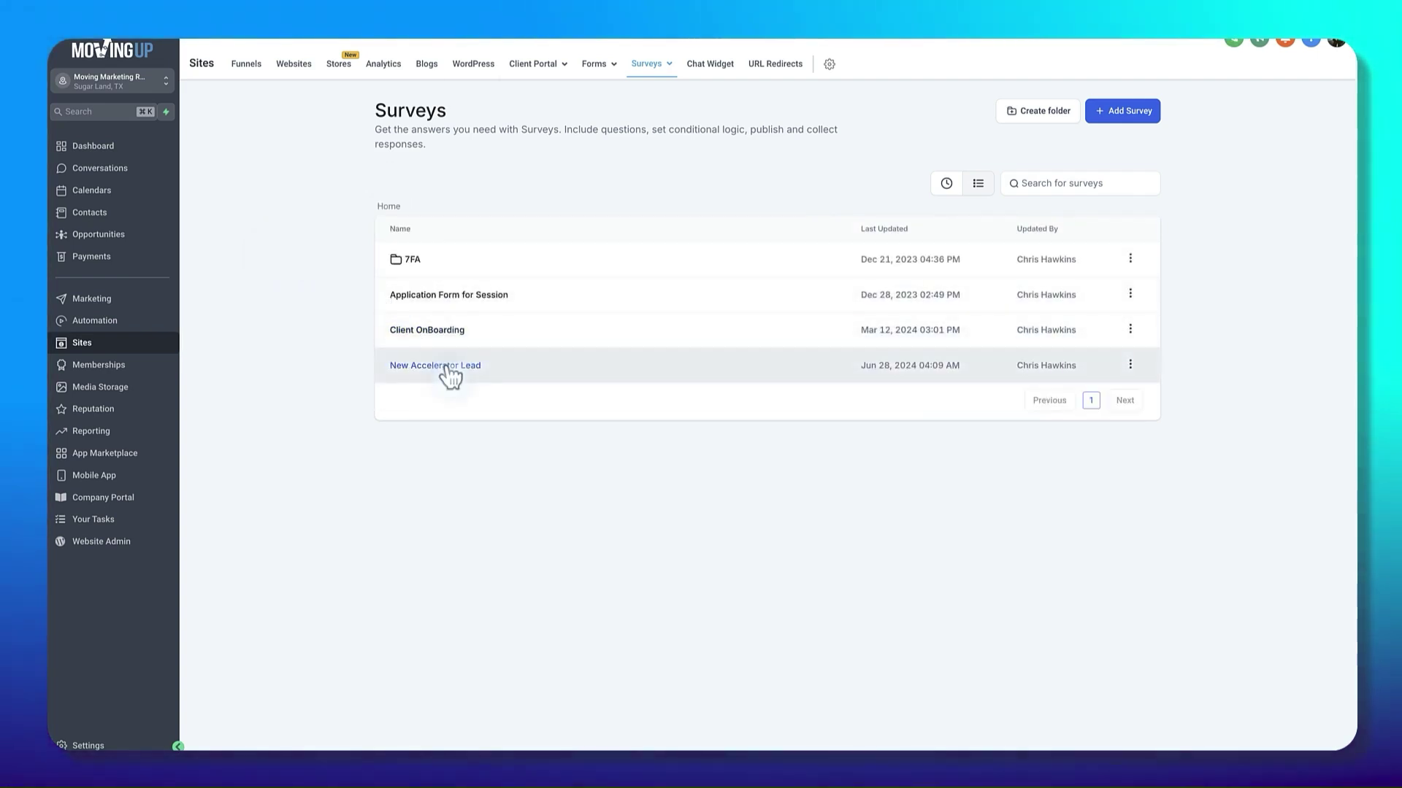
mouse_move(647, 65)
click(637, 138)
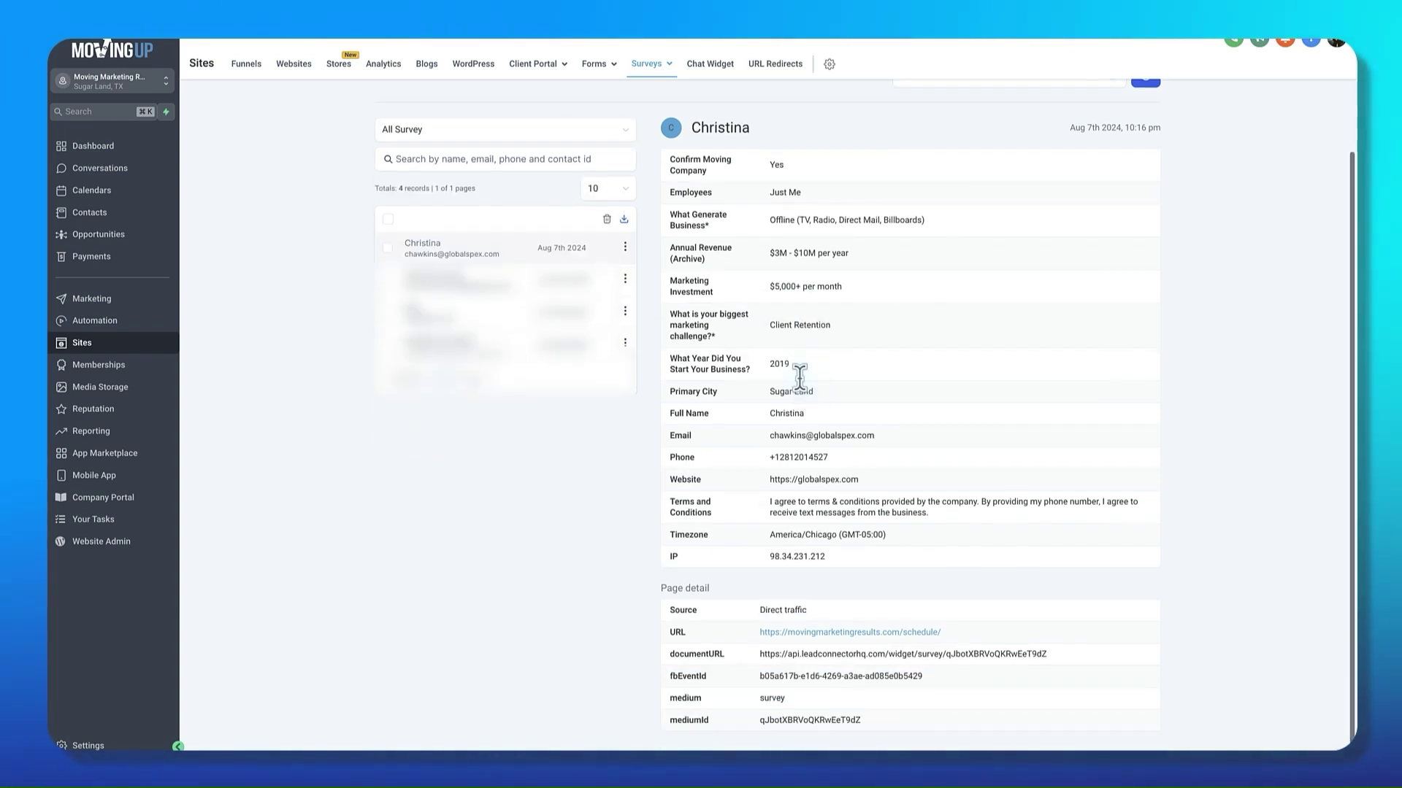
Step: Scroll the newest submission and highlight its Direct traffic source and survey medium values
scroll(800, 378, down, 2)
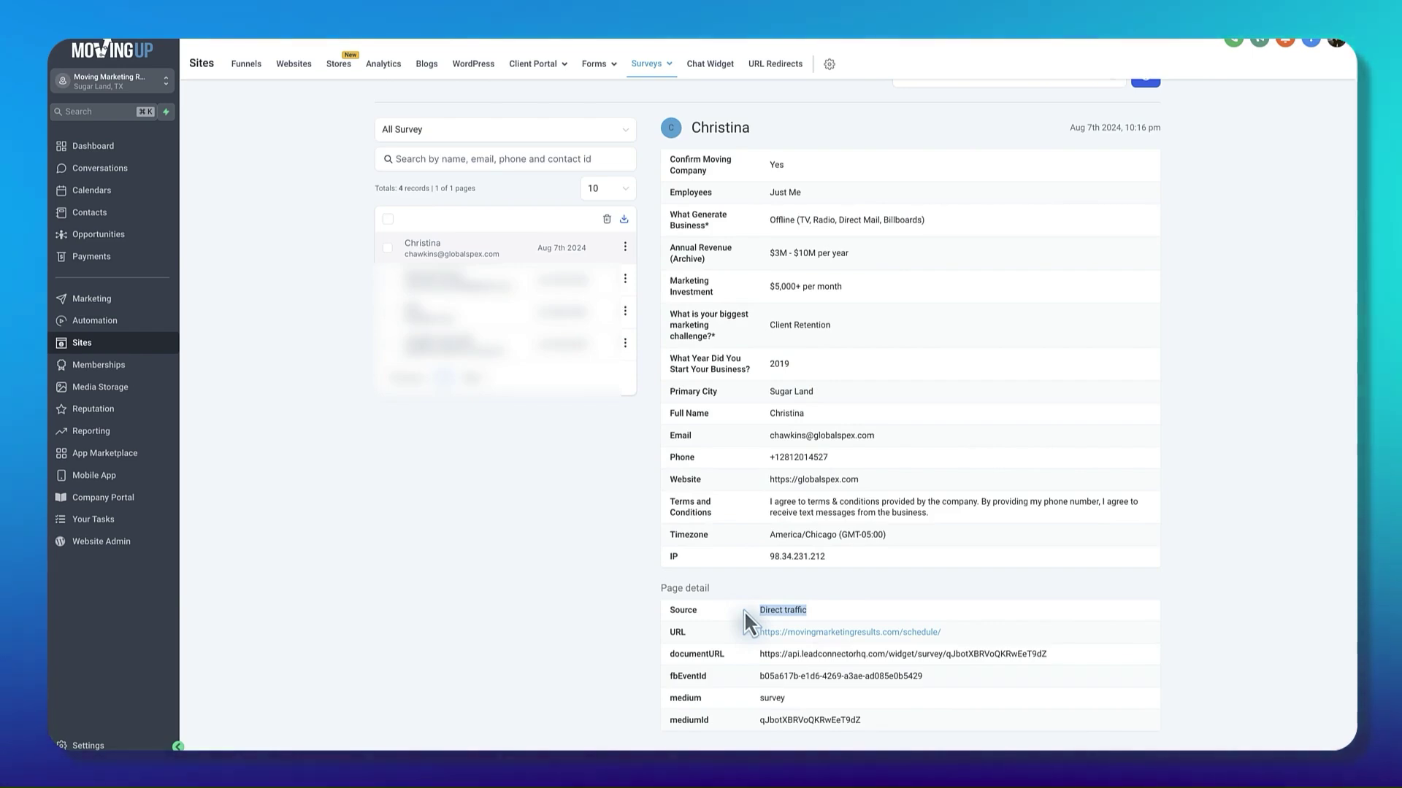
click(787, 681)
drag(799, 698, 752, 692)
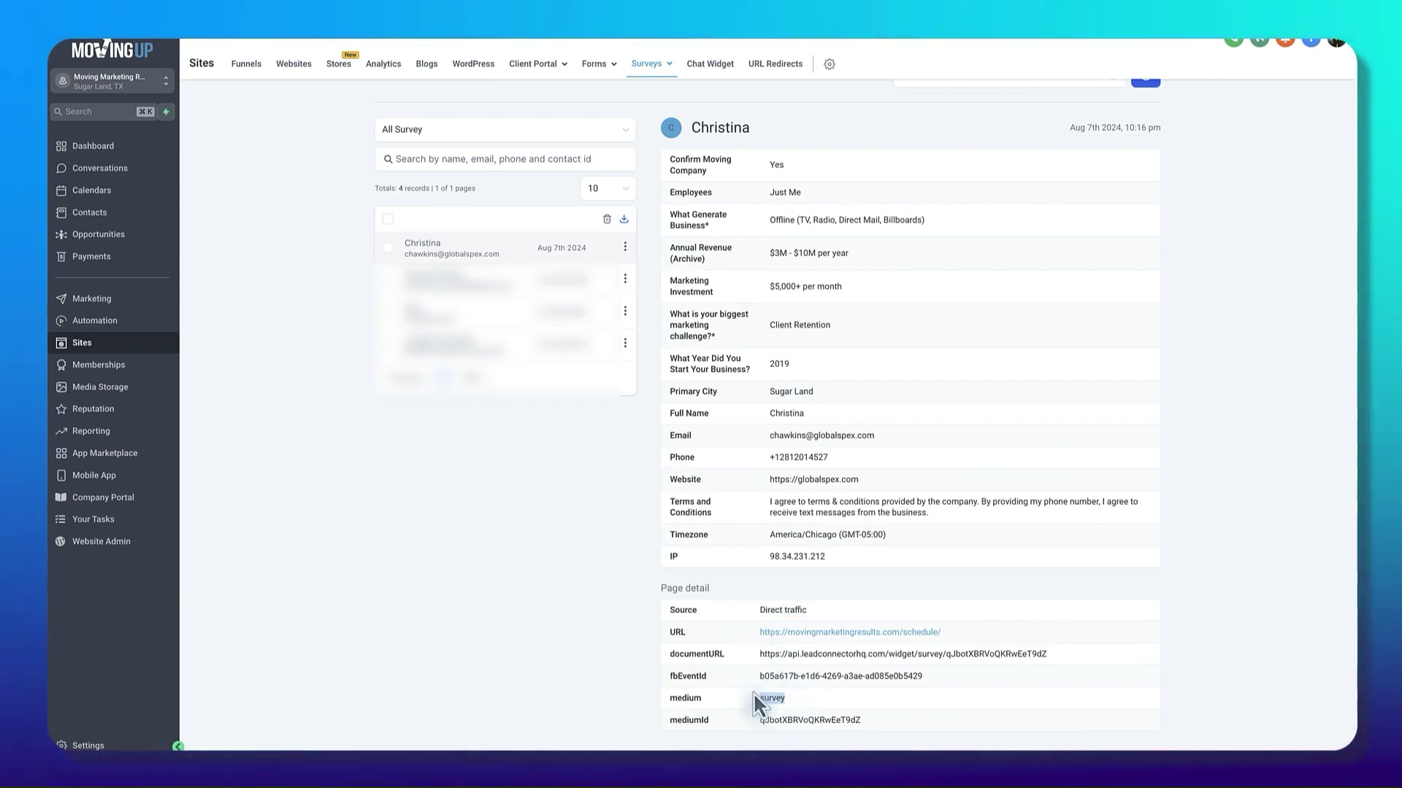
click(823, 579)
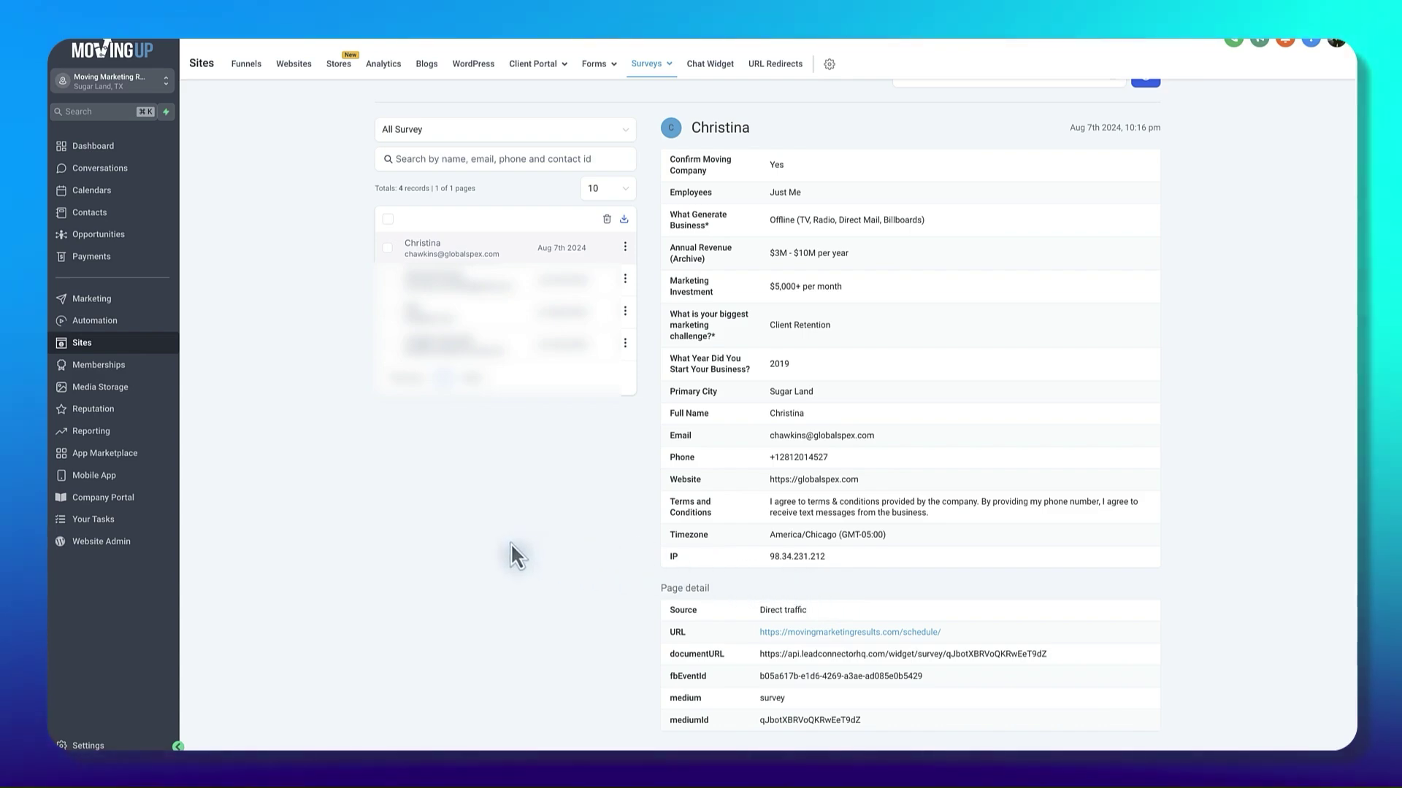
scroll(514, 528, up, 2)
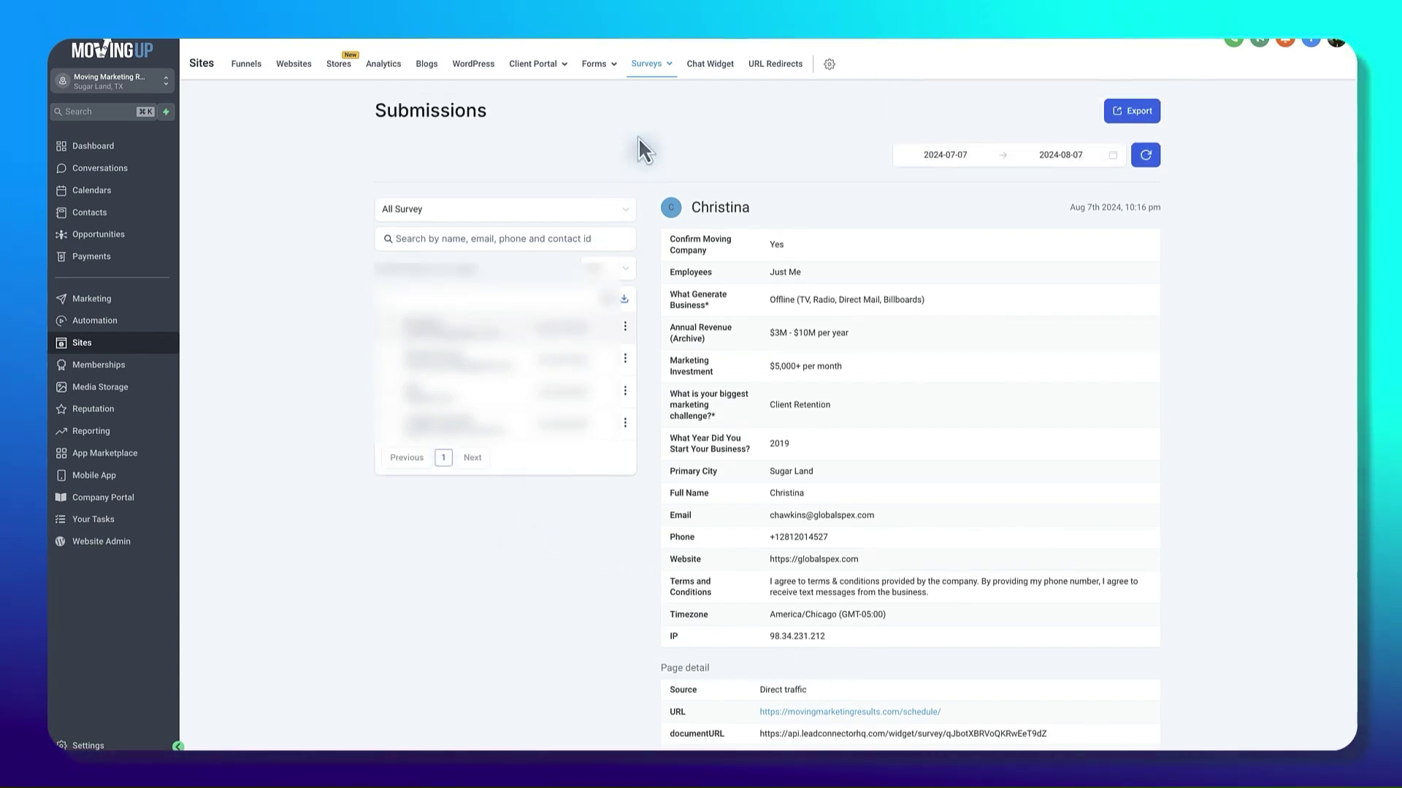